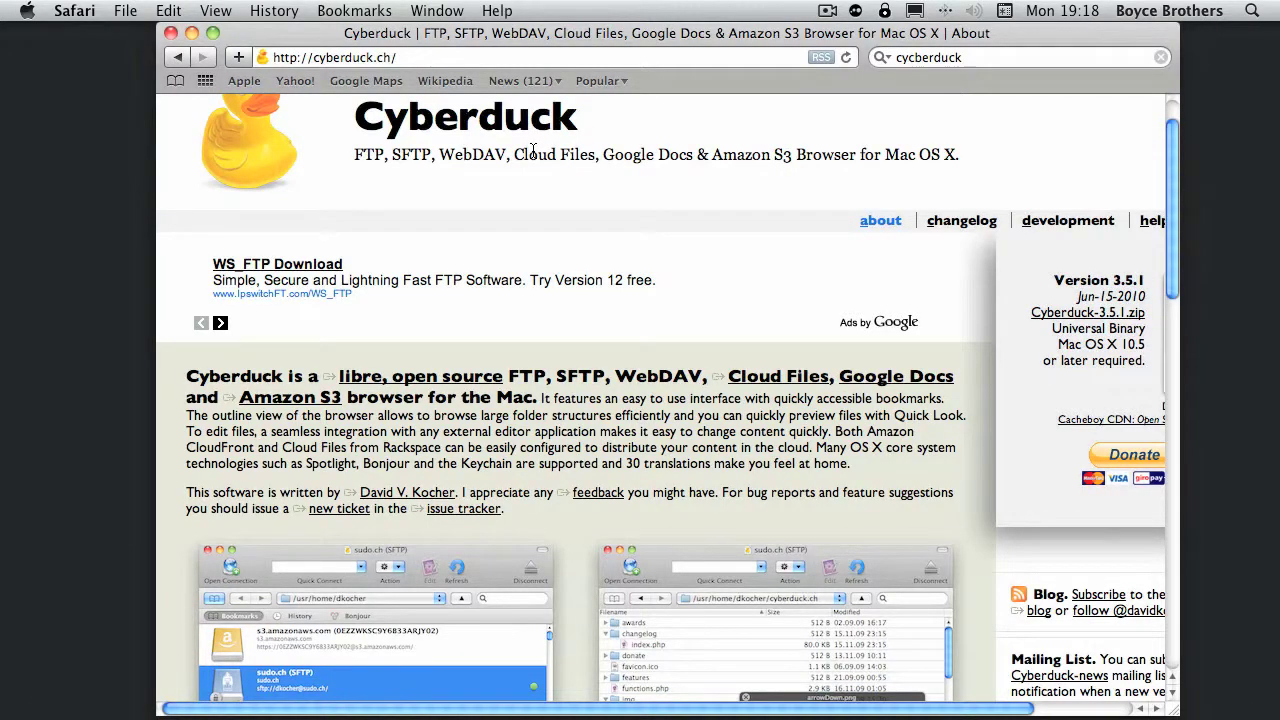
Step: Scroll the cyberduck.ch page to the Version 3.5.1 download box, then minimise Safari
scroll(987, 236, "down", 4)
scroll(986, 230, "down", 2)
scroll(985, 227, "right", 3)
scroll(991, 229, "up", 3)
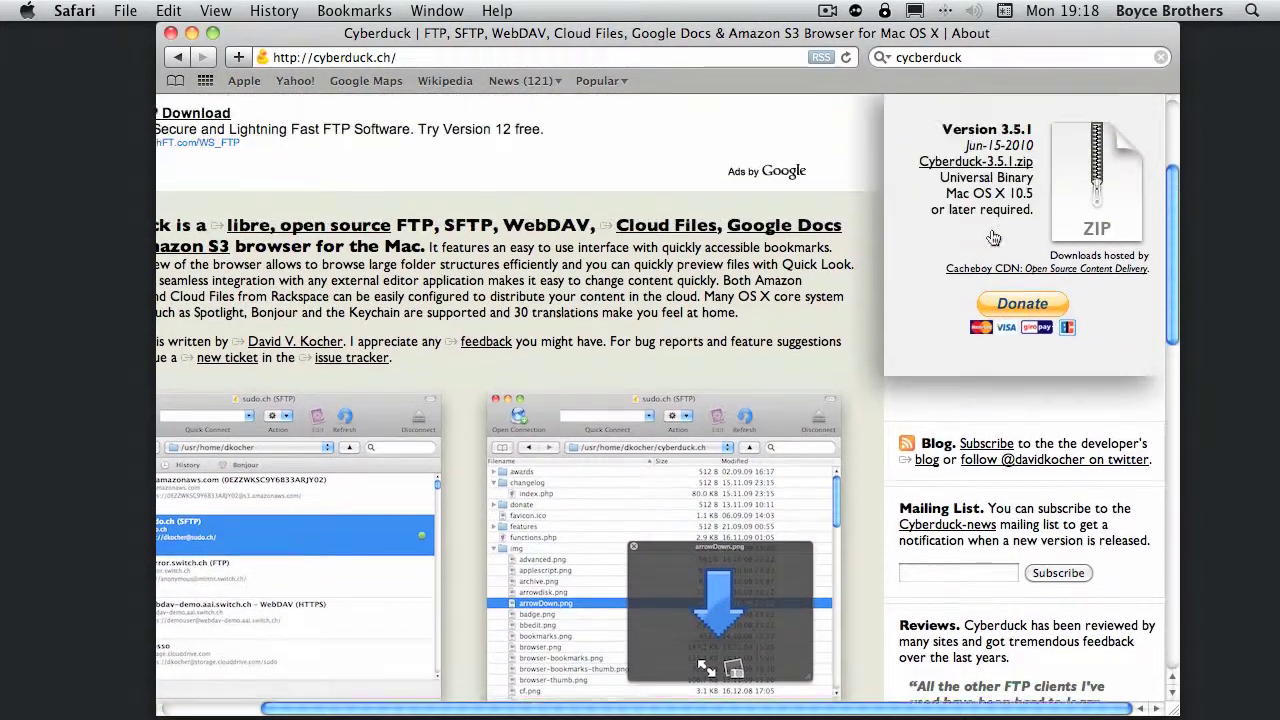
scroll(993, 237, "up", 1)
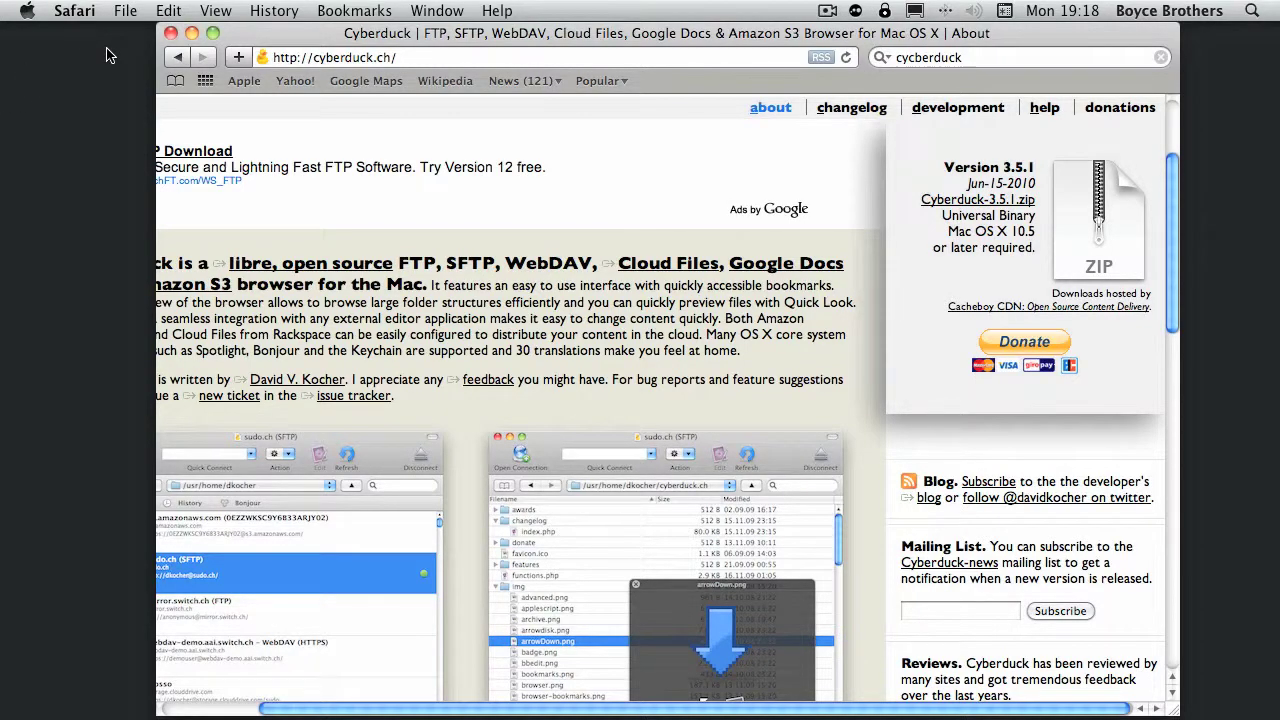
left_click(192, 34)
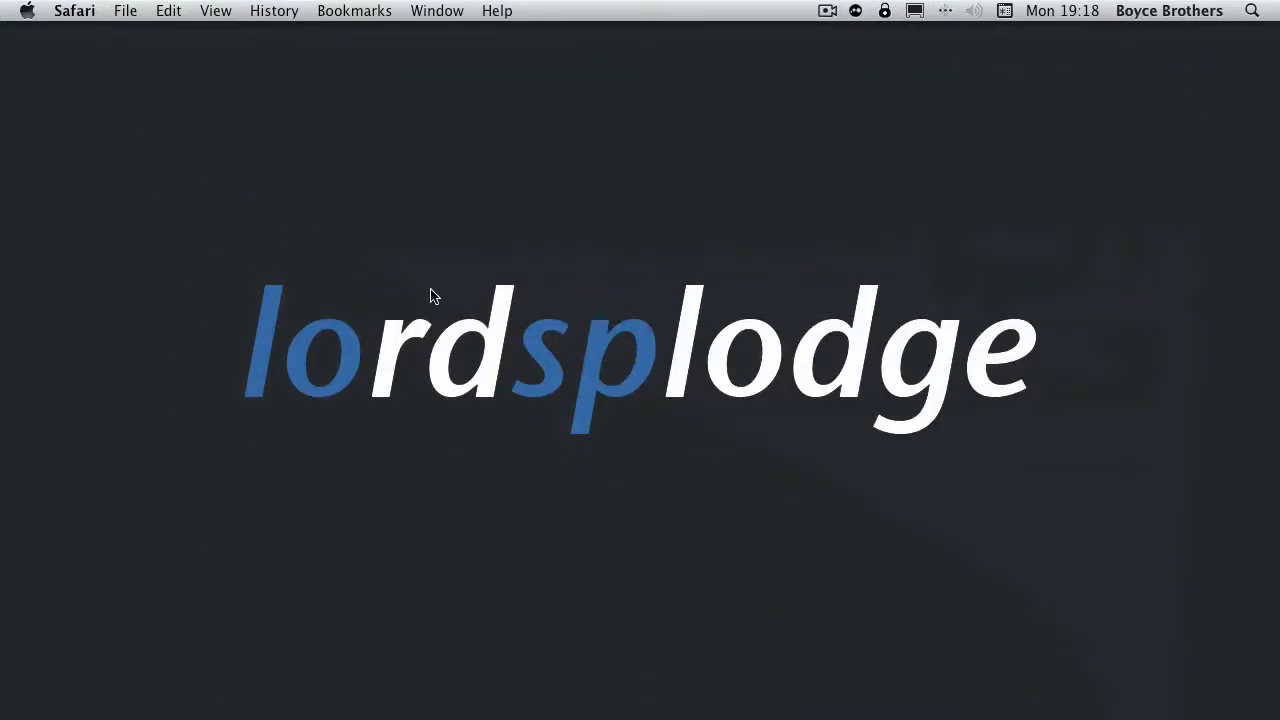
Step: Switch to Cyberduck with Cmd+Tab and drag its FTP browser window toward the screen centre
key("super+Tab")
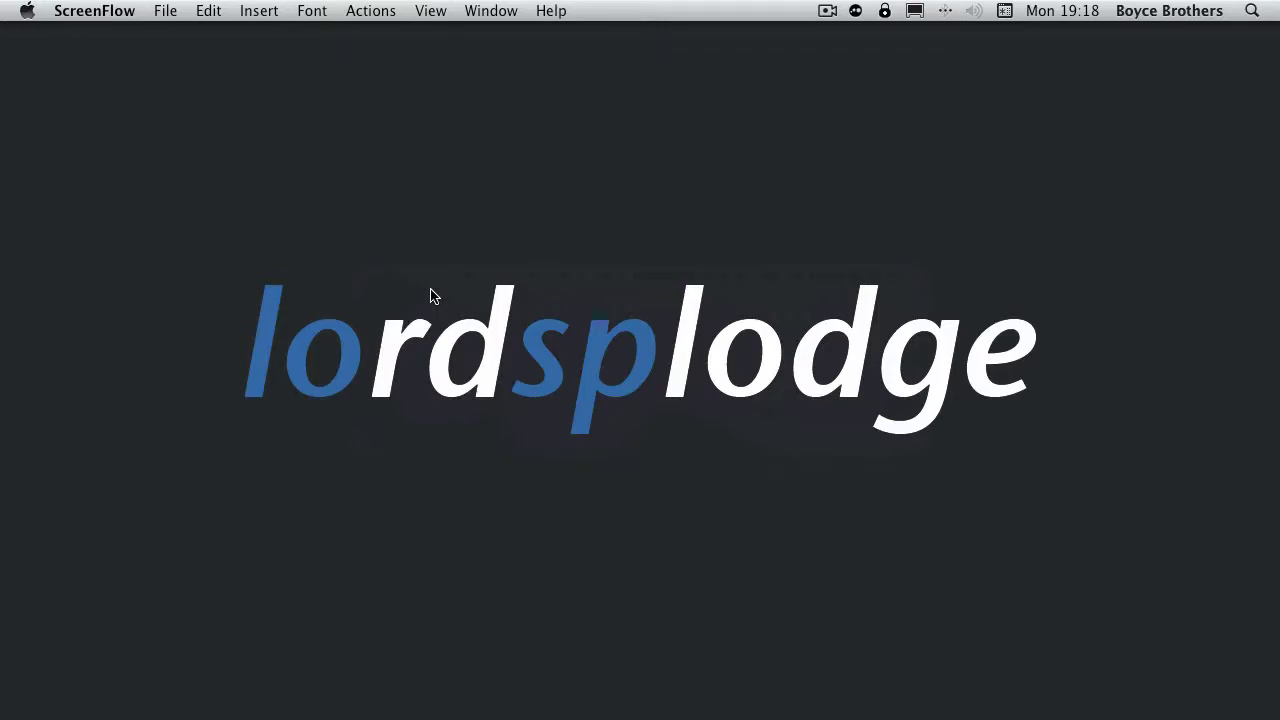
key("super+Tab")
key("super+Tab")
key("super+Tab")
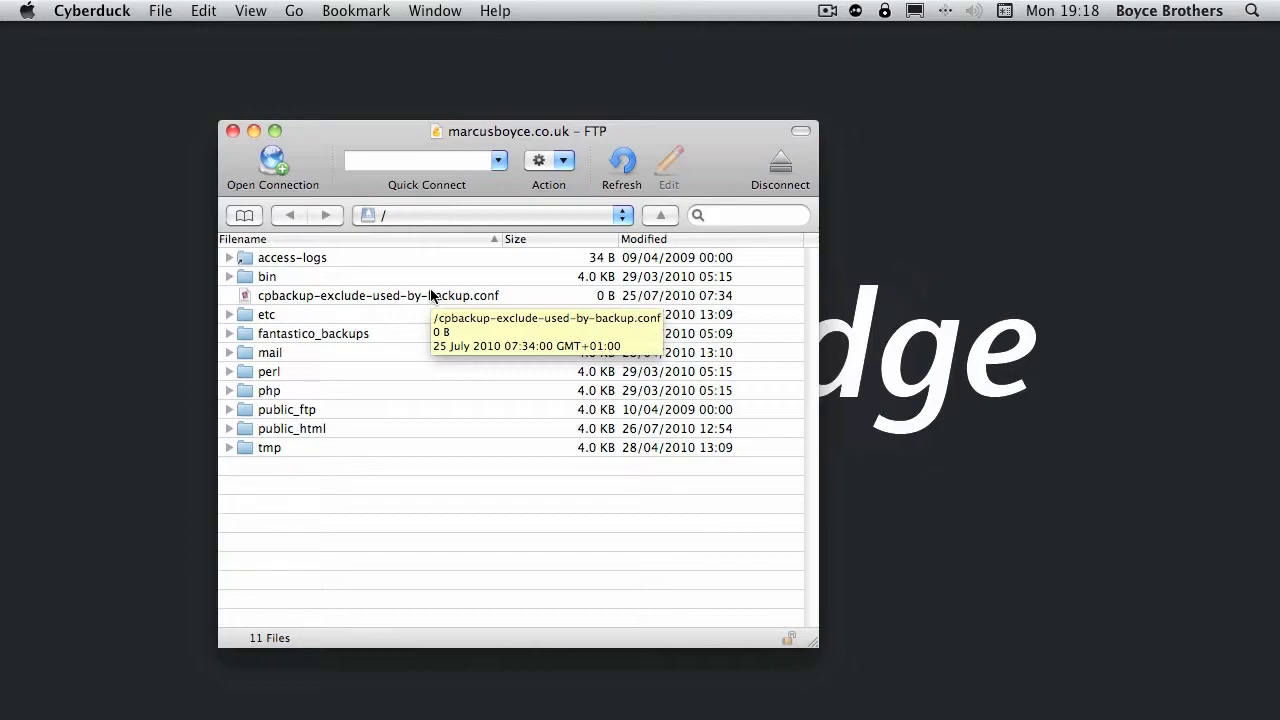
left_click_drag(308, 128, 495, 112)
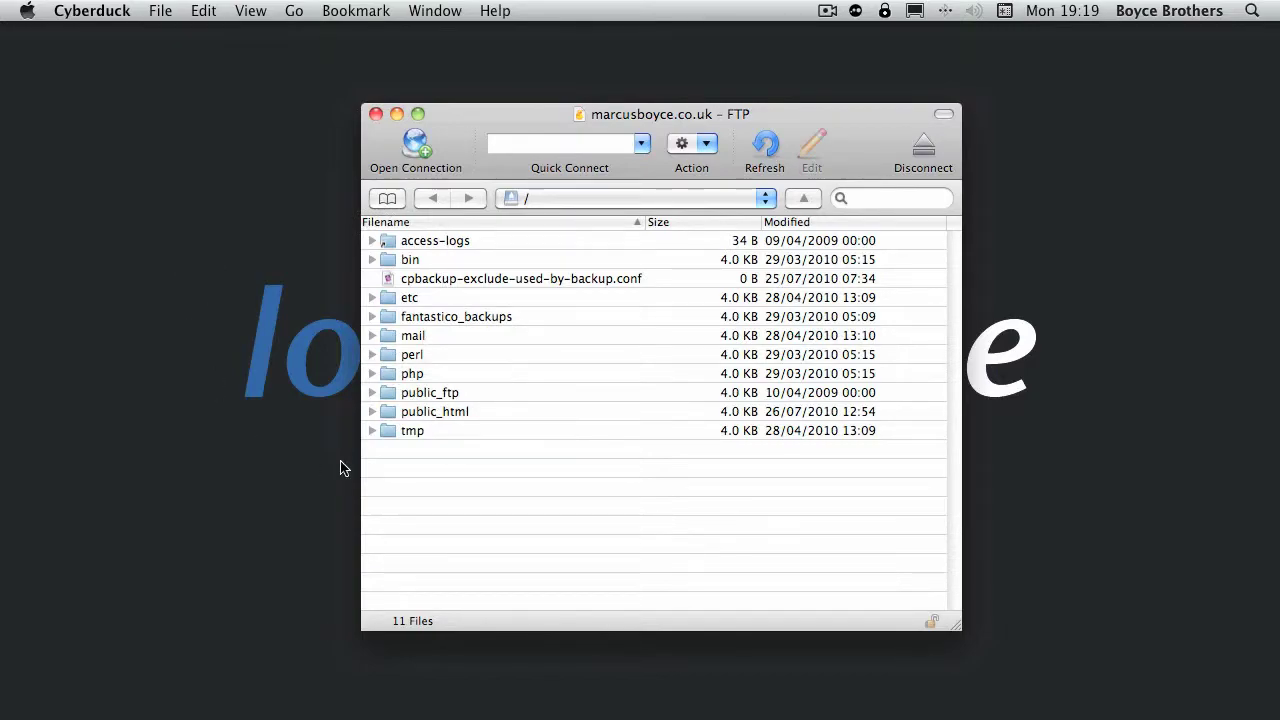
Step: Expand and collapse the access-logs folder, then Quick Look favicon.ico and close the preview
left_click(372, 240)
left_click(372, 240)
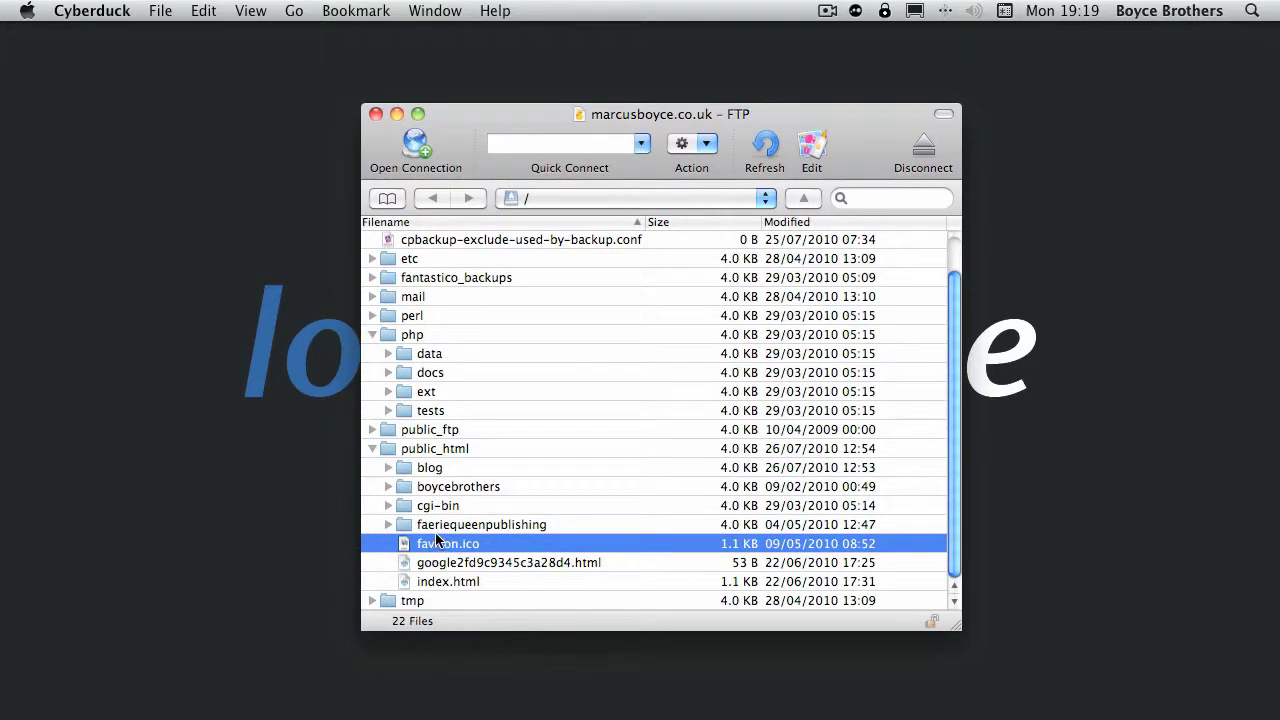
key("space")
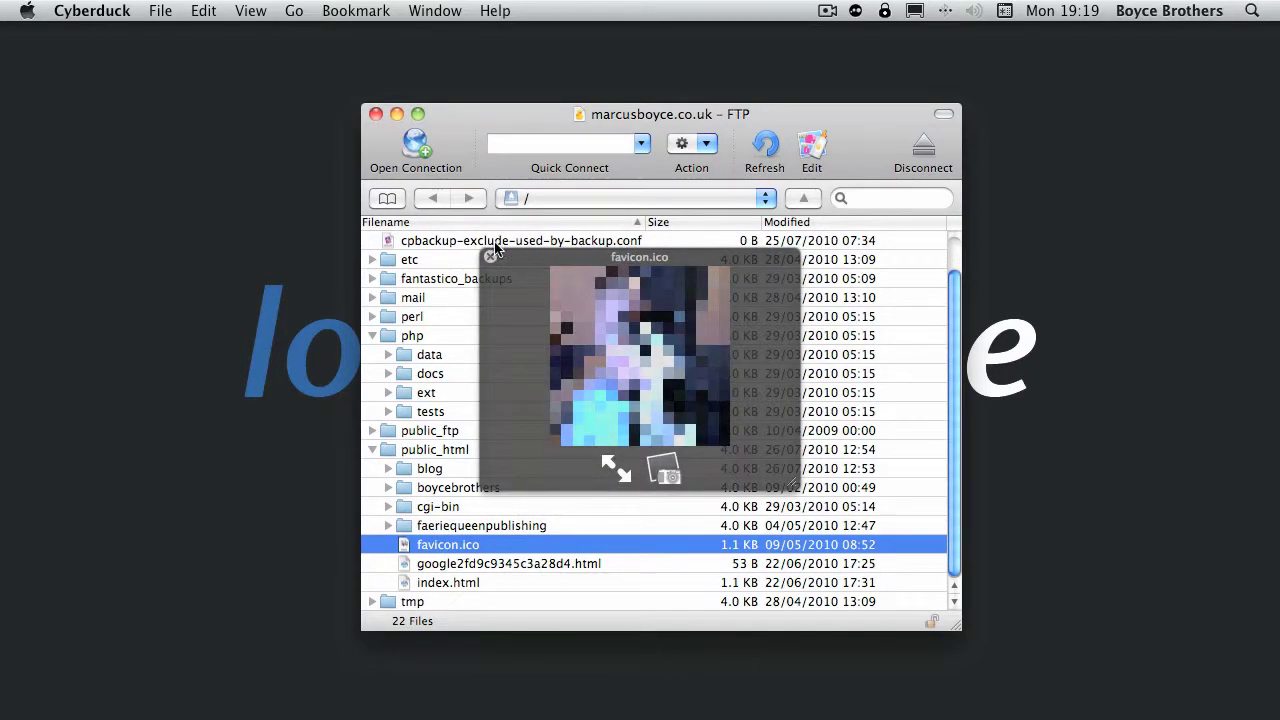
left_click(490, 259)
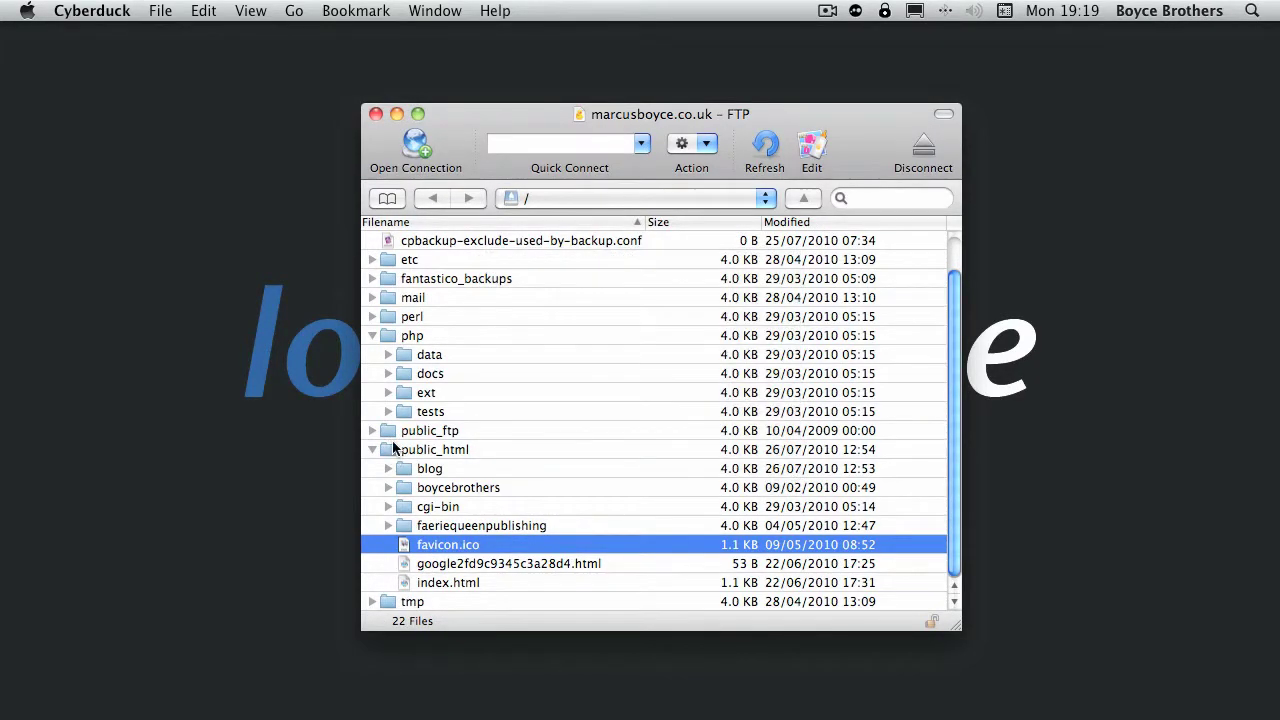
Step: Expand the blog folder and Quick Look license.txt, then close the preview
left_click(388, 470)
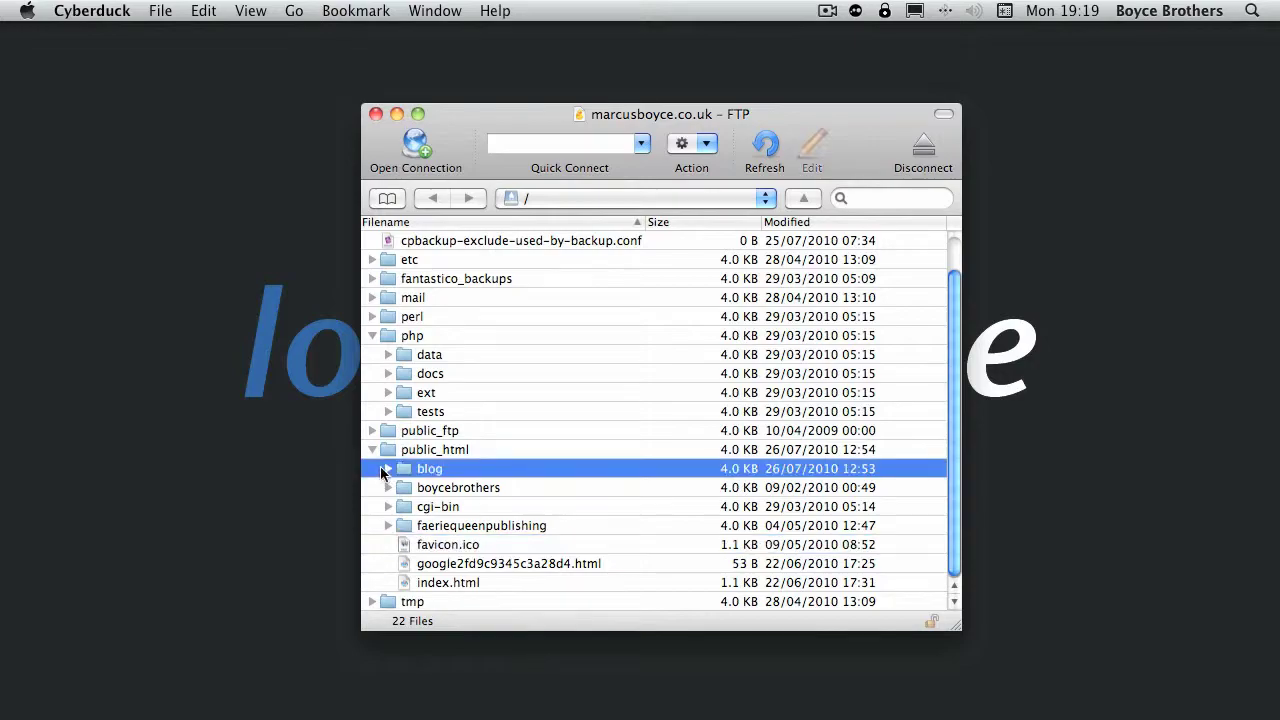
left_click(388, 472)
left_click(388, 469)
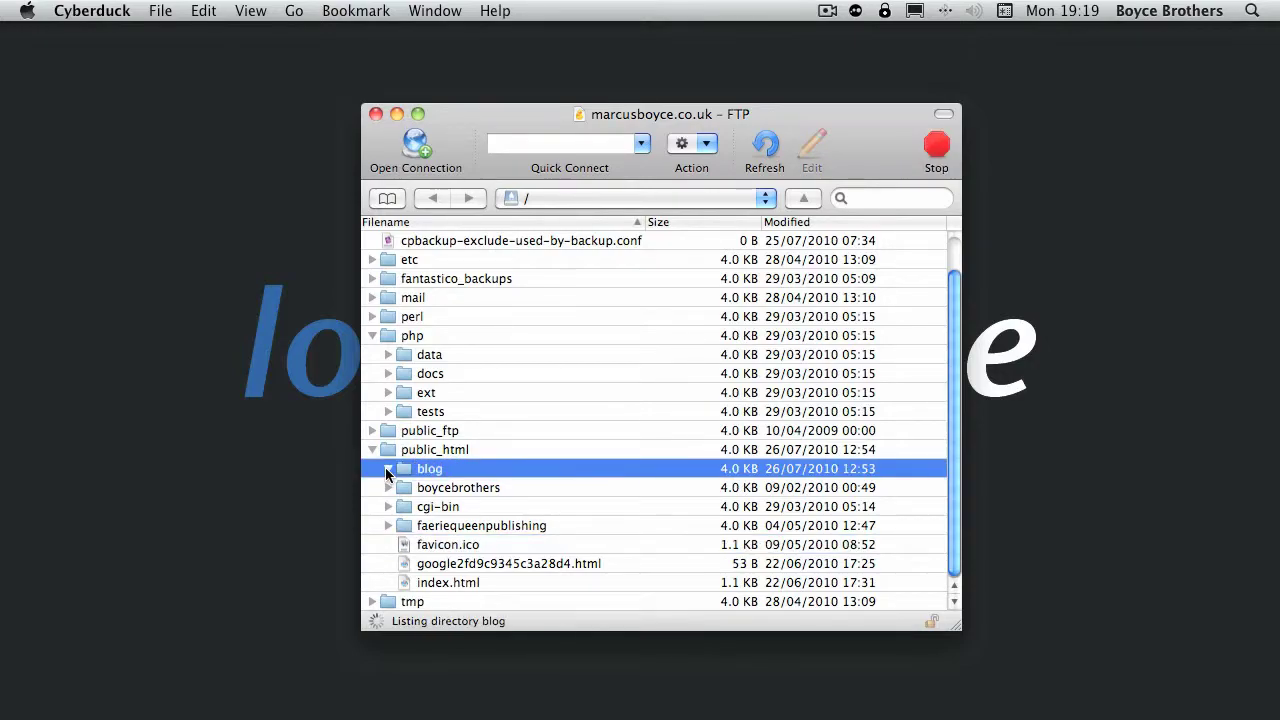
left_click(478, 546)
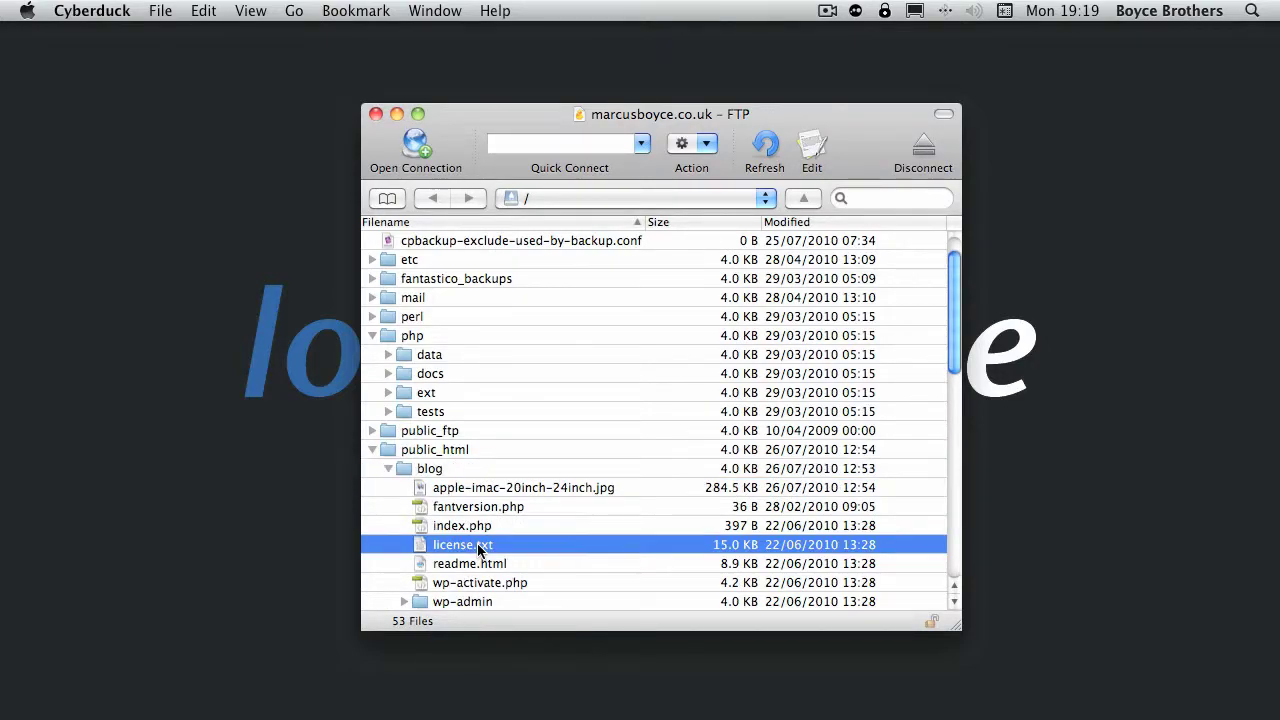
key("space")
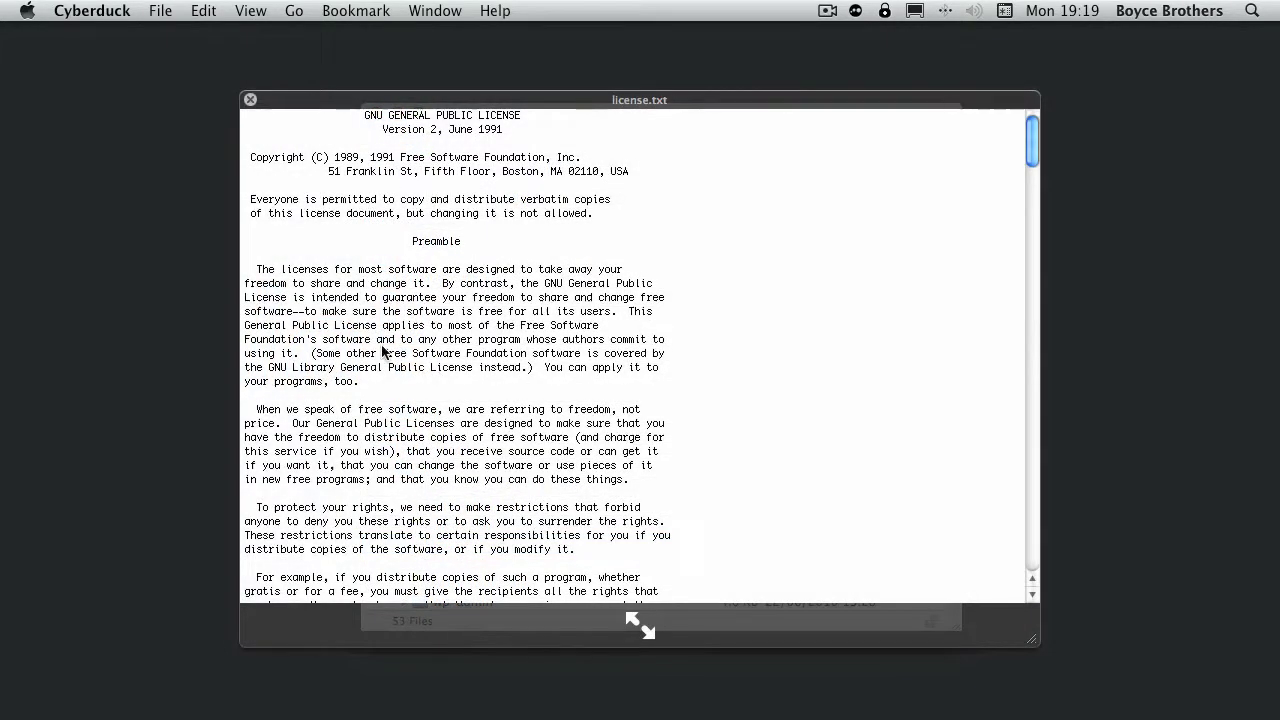
left_click(250, 99)
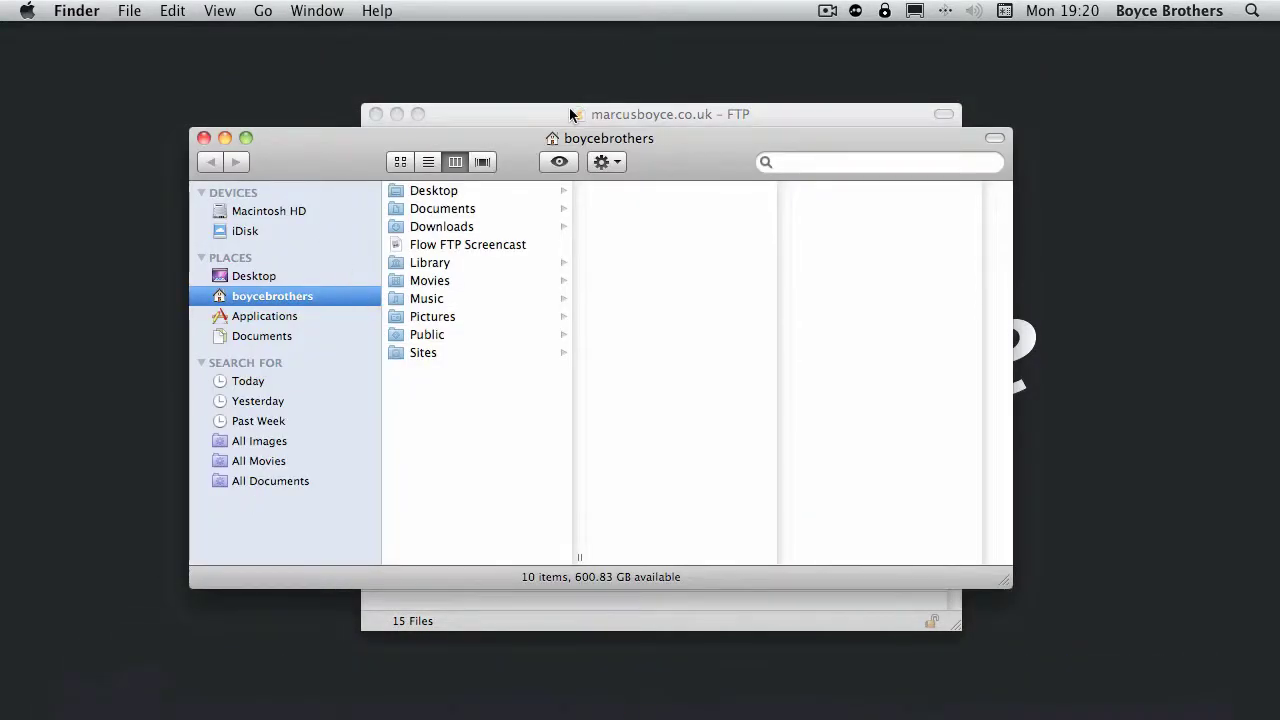
Step: Place the FTP window right and Finder left, showing the Pictures folder
left_click_drag(569, 107, 860, 94)
left_click_drag(508, 131, 649, 324)
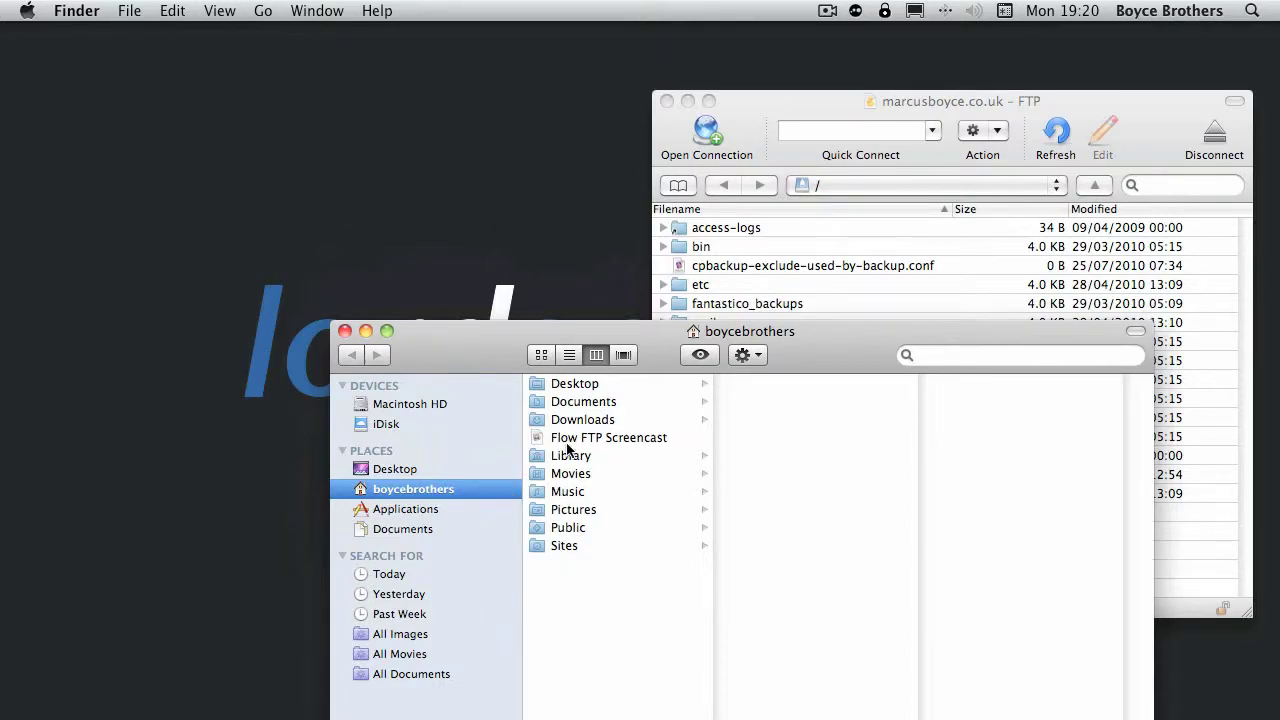
left_click(576, 510)
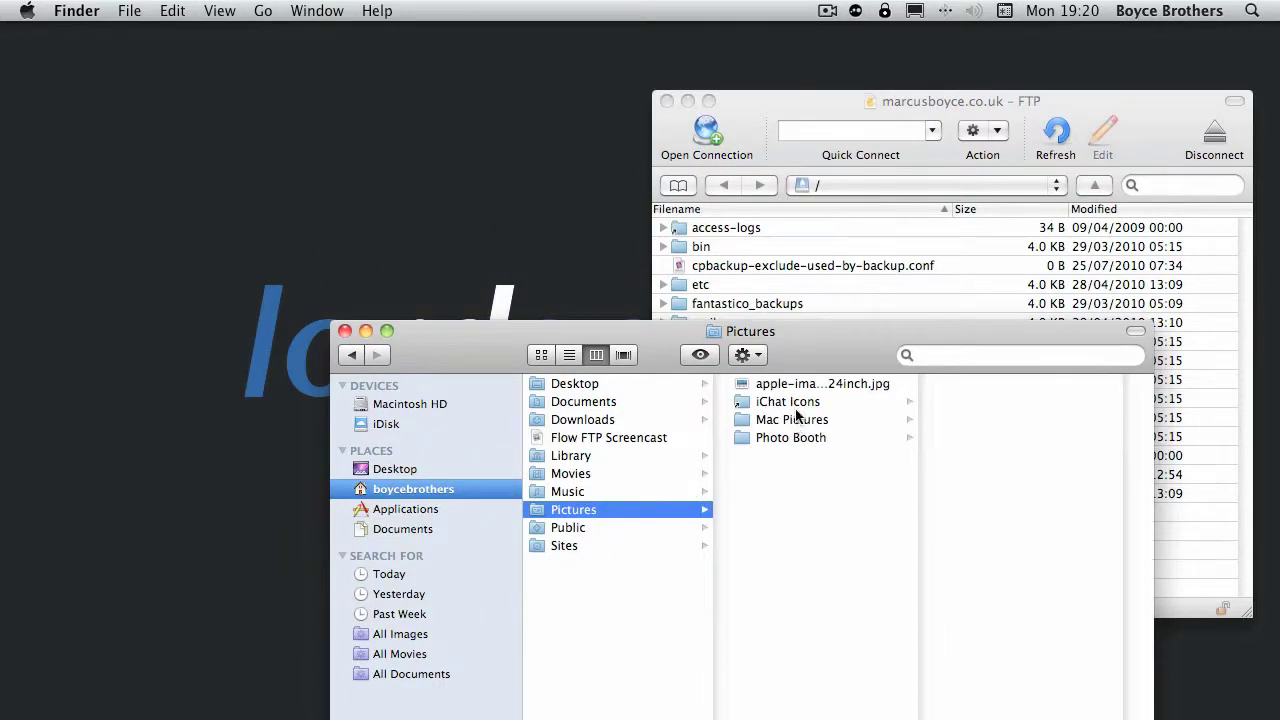
Step: Drag apple-imac-20inch-24inch.jpg into the server's public_html folder and remove the finished transfer
left_click_drag(798, 391, 289, 289)
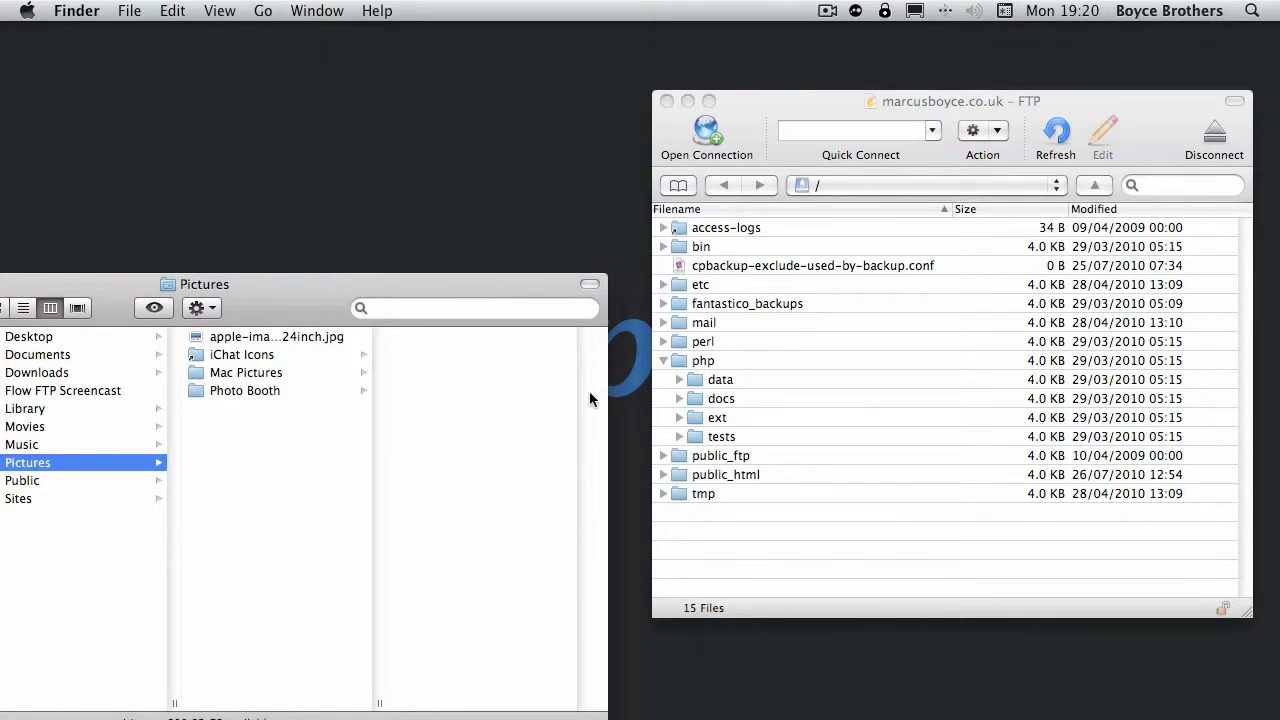
left_click_drag(290, 338, 735, 480)
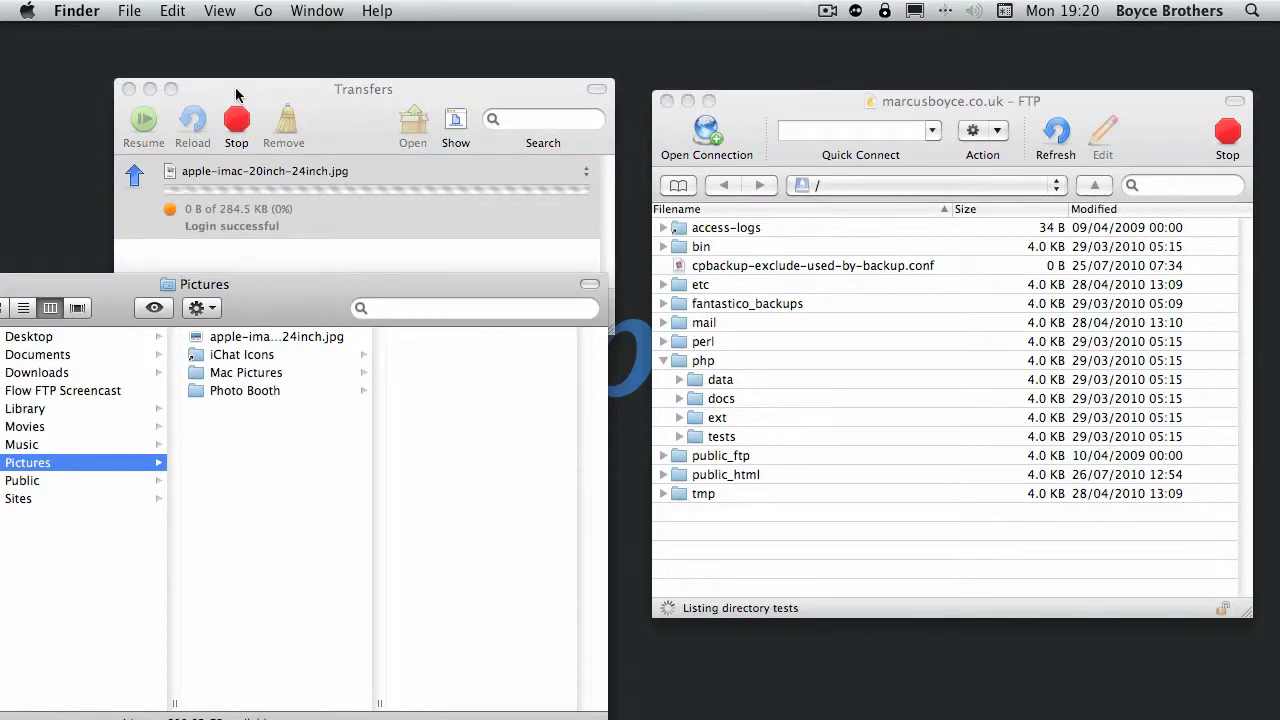
left_click(340, 173)
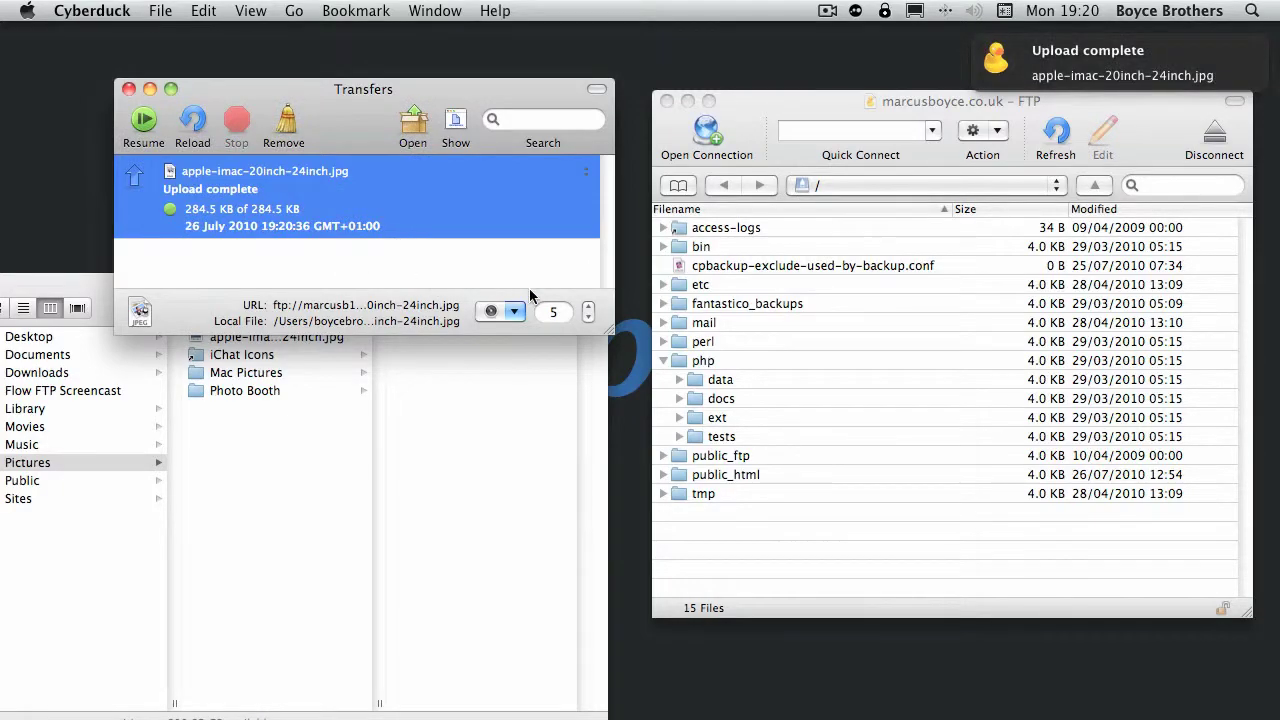
mouse_move(1040, 72)
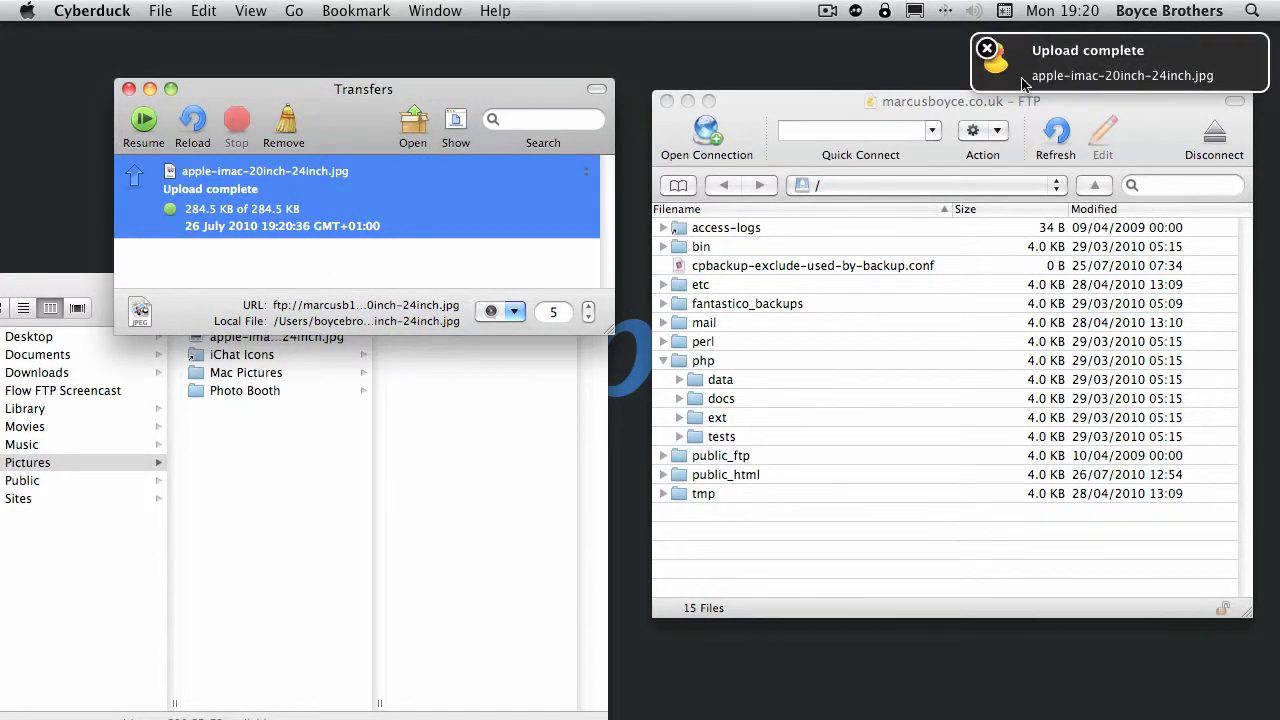
left_click(283, 126)
Step: Close the transfer list, rearrange windows, and expand public_ftp and public_html on the server
left_click(127, 89)
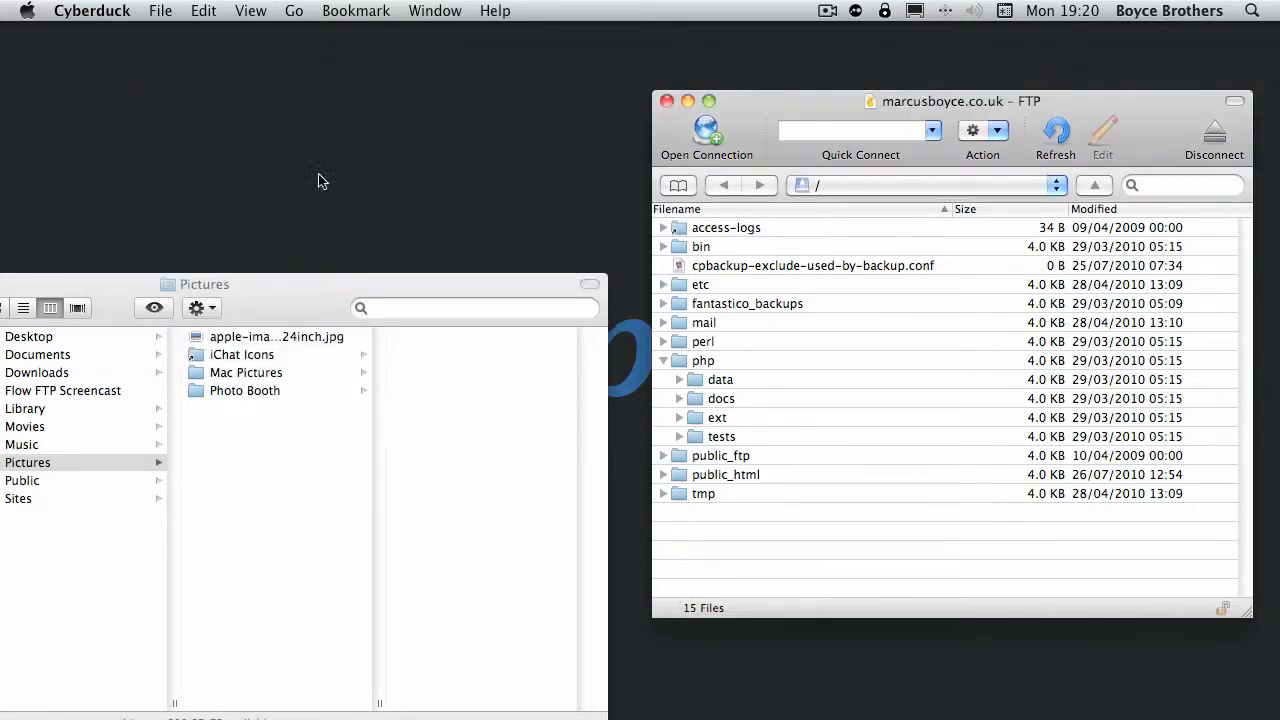
left_click_drag(414, 288, 817, 248)
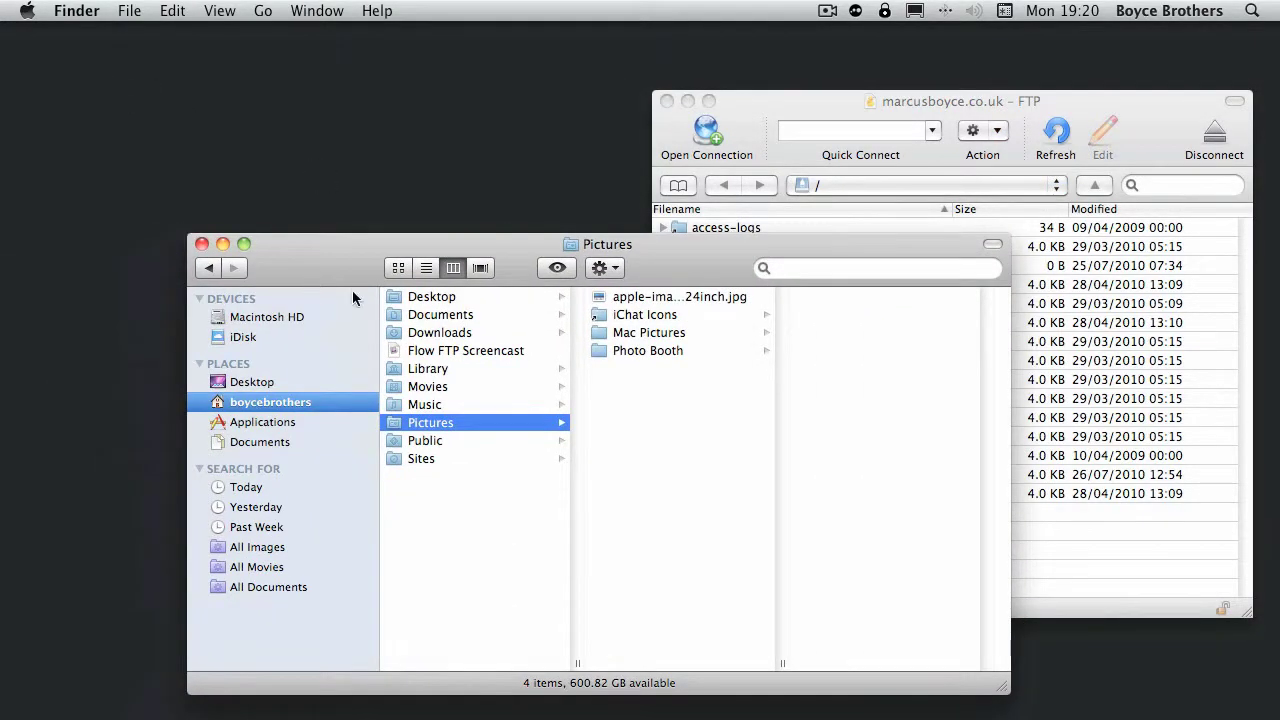
left_click(841, 99)
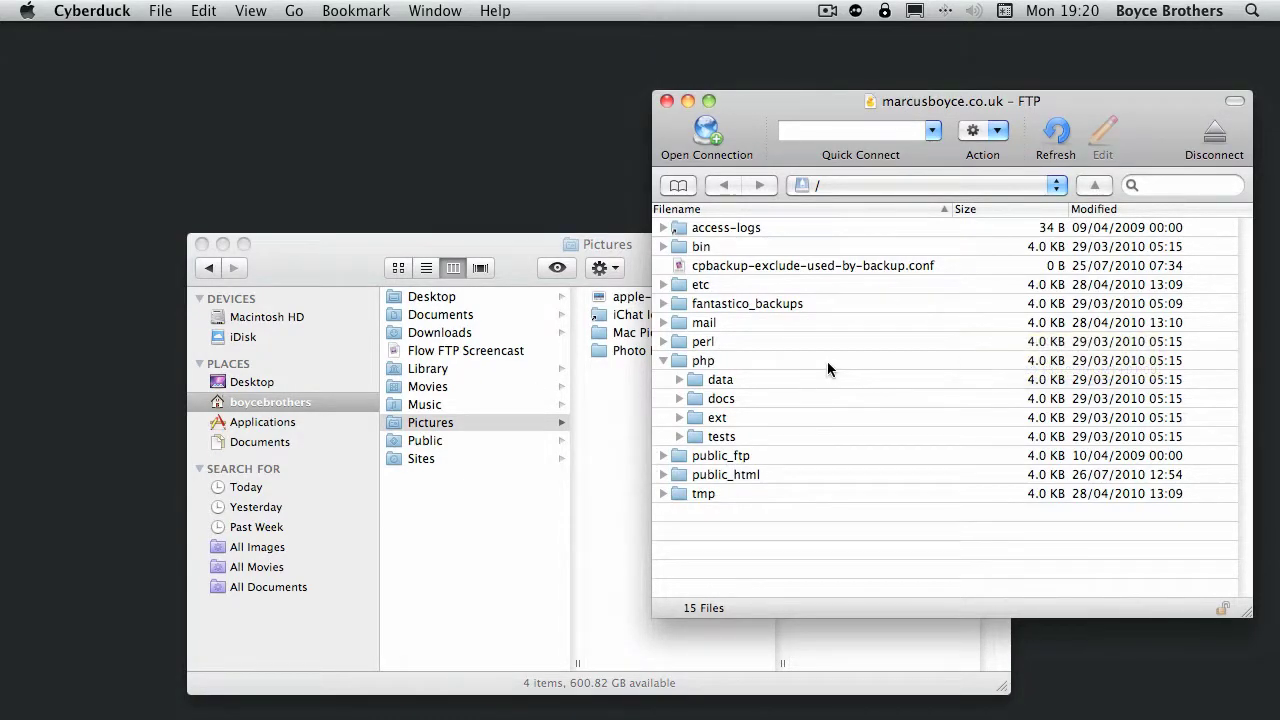
left_click(663, 455)
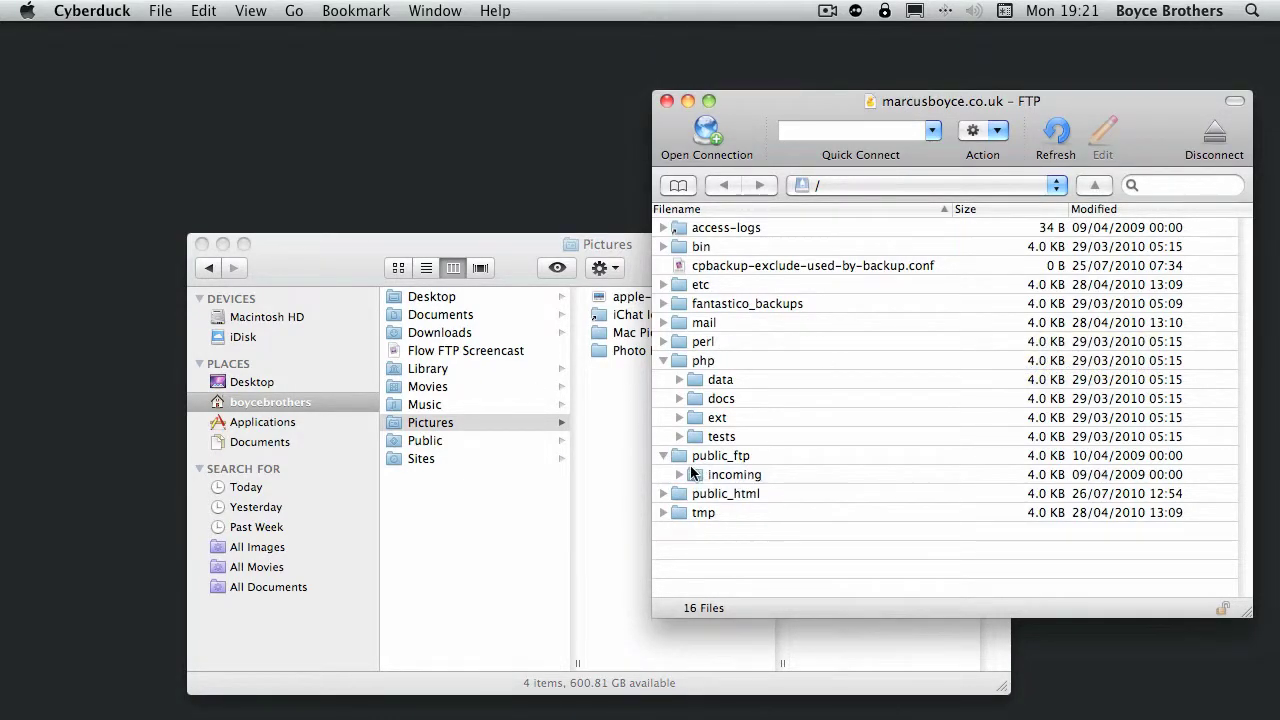
left_click(657, 499)
left_click(662, 494)
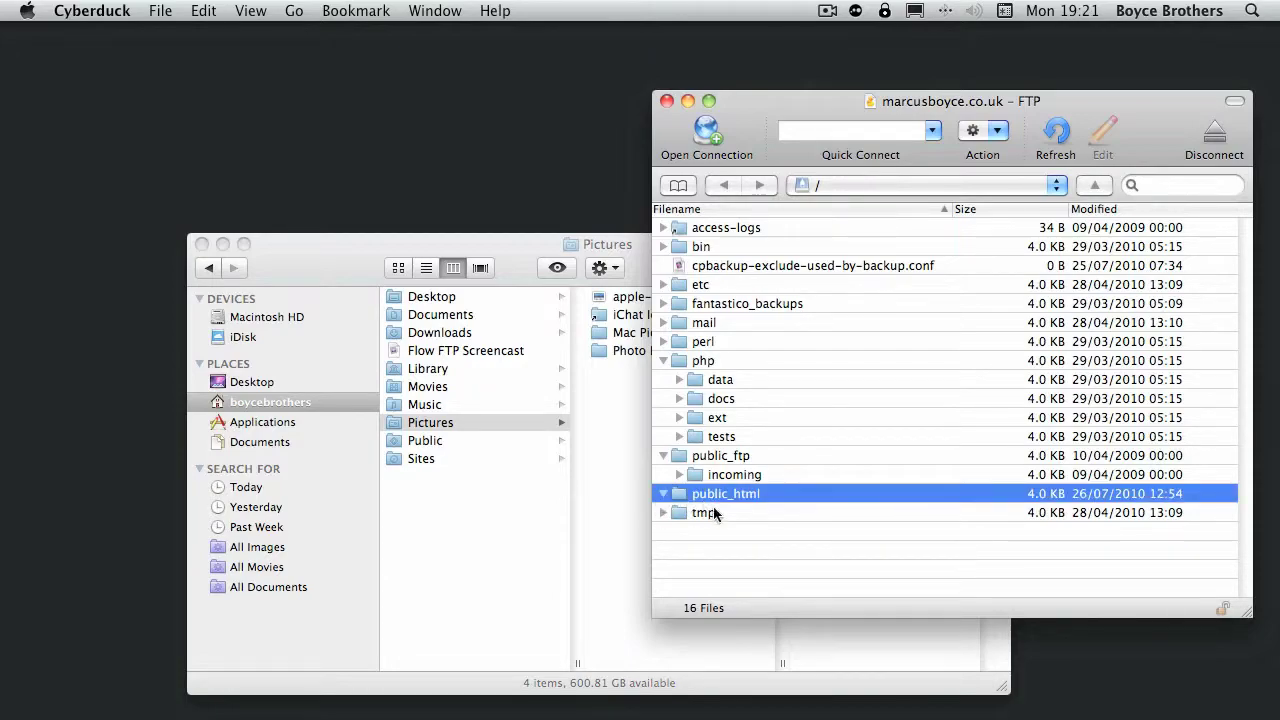
scroll(777, 518, "down", 1)
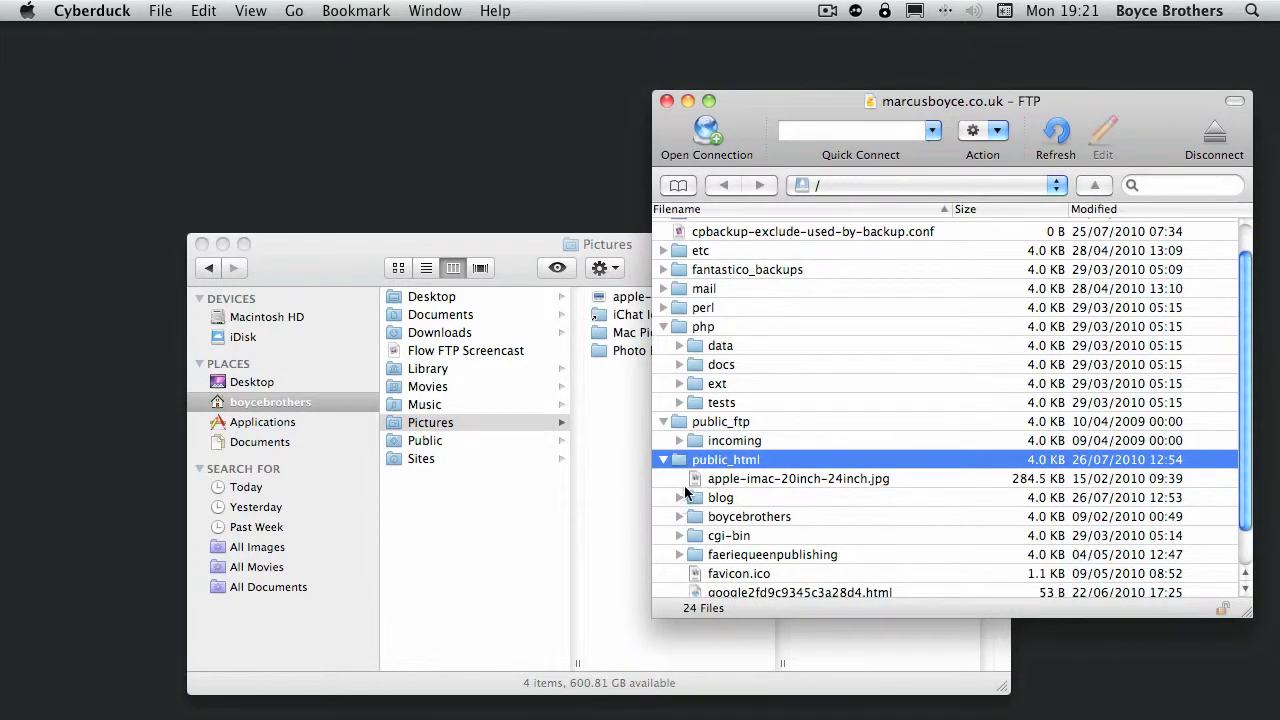
Step: Download apple-imac-20inch-24inch.jpg to the desktop and upload that copy back to the server
left_click(714, 484)
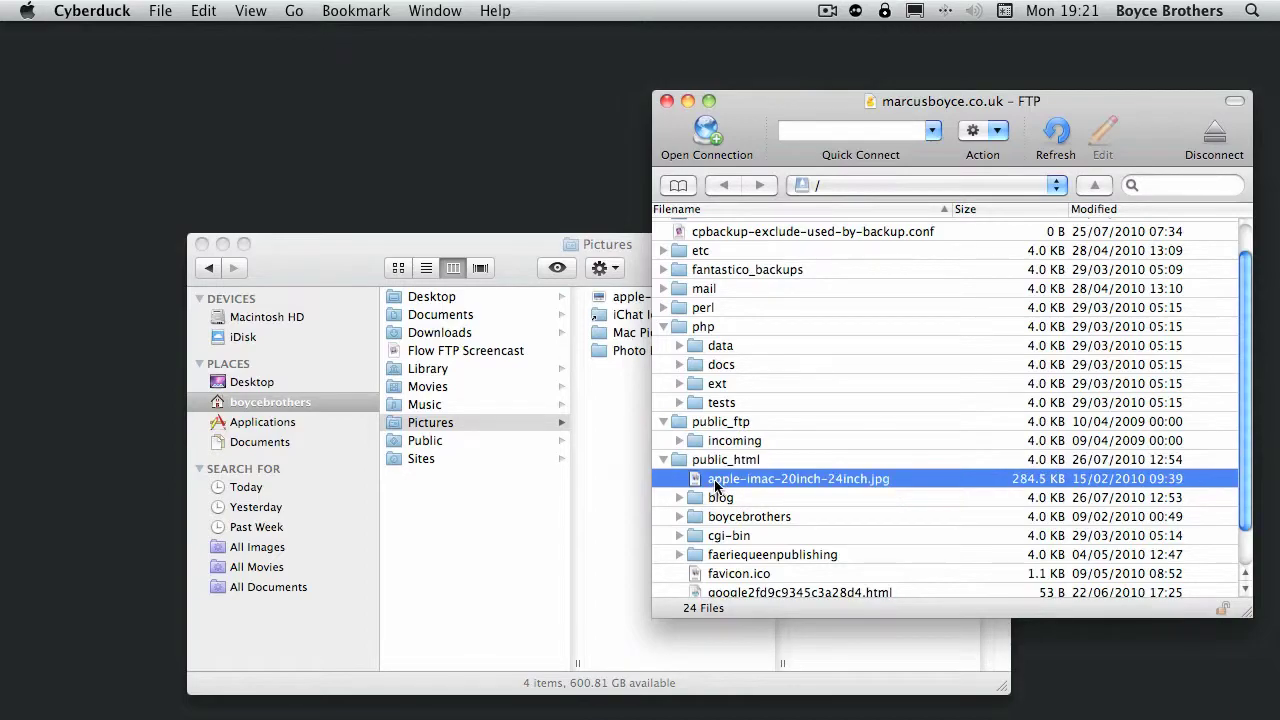
left_click_drag(714, 484, 281, 131)
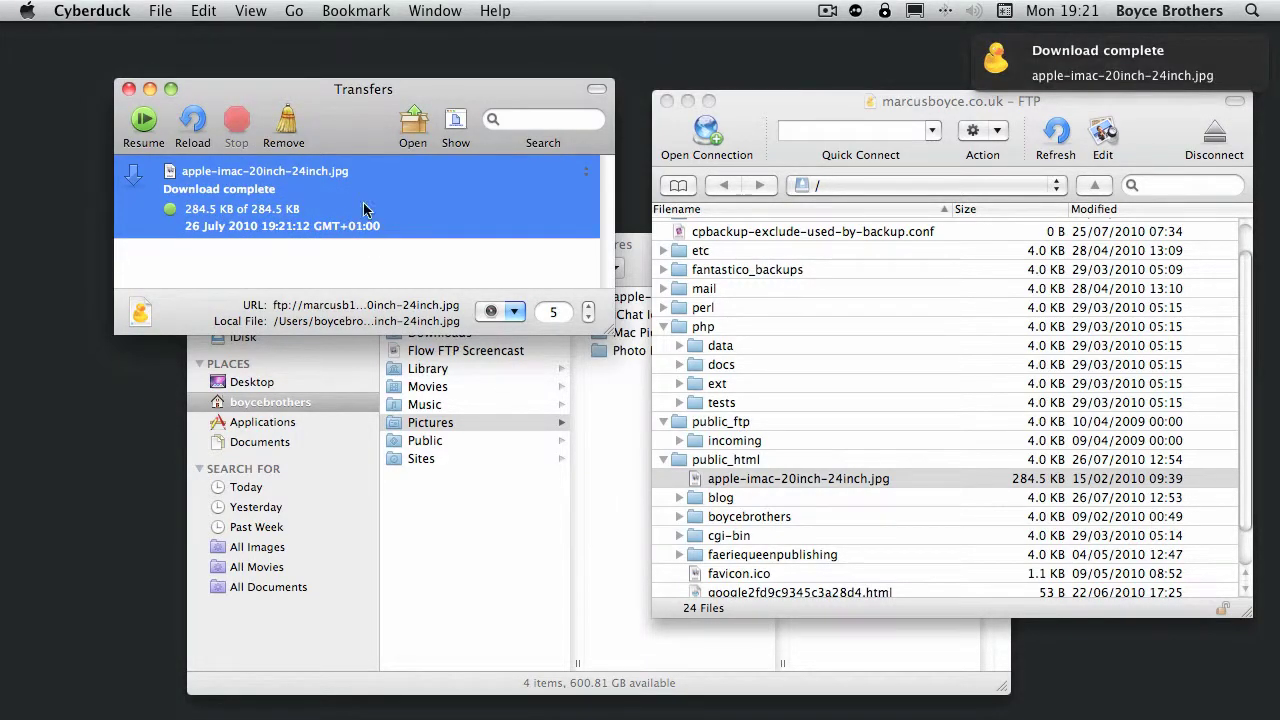
left_click(128, 90)
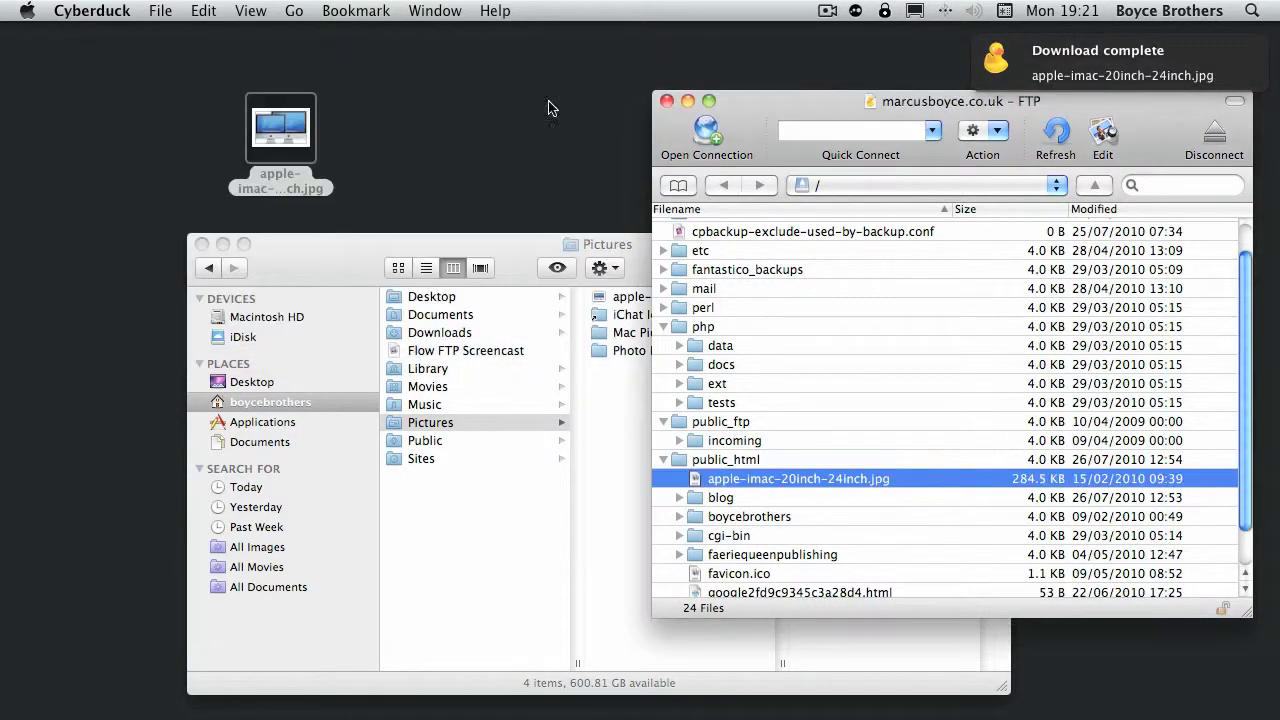
left_click_drag(281, 130, 760, 450)
mouse_move(853, 700)
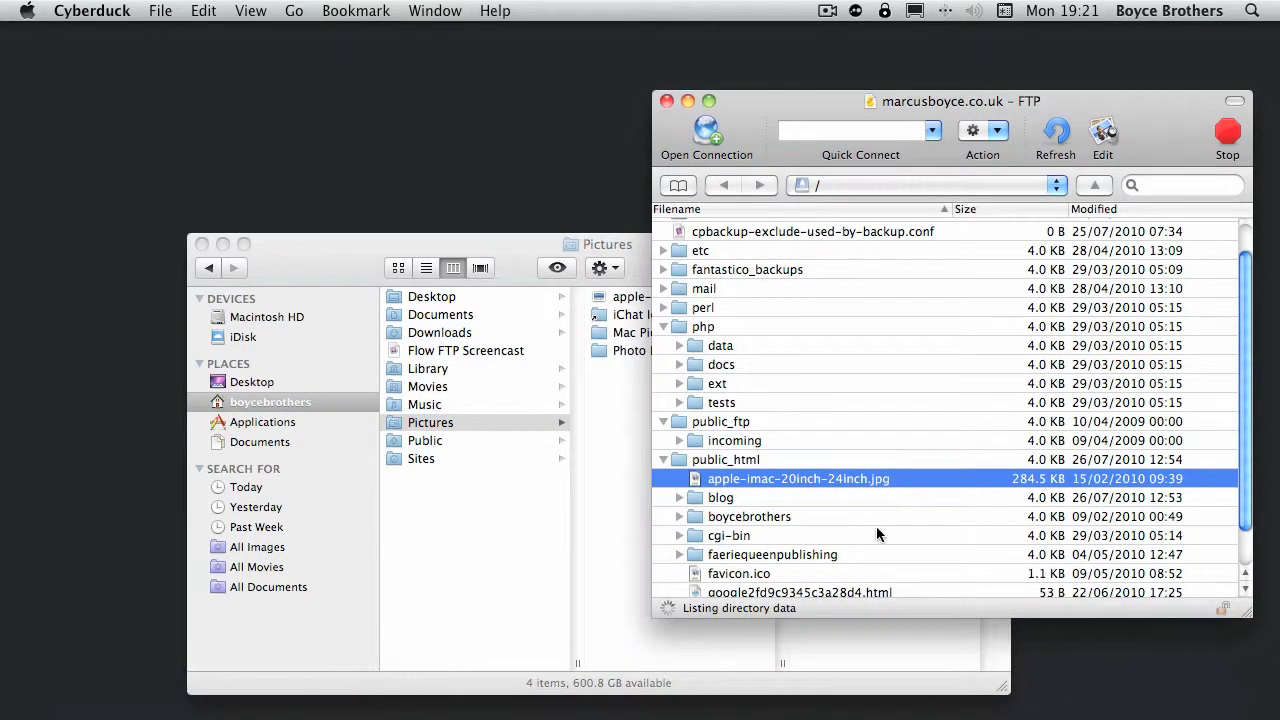
Step: Close the Finder Pictures window, centre the FTP browser, and expand public_html
left_click(201, 244)
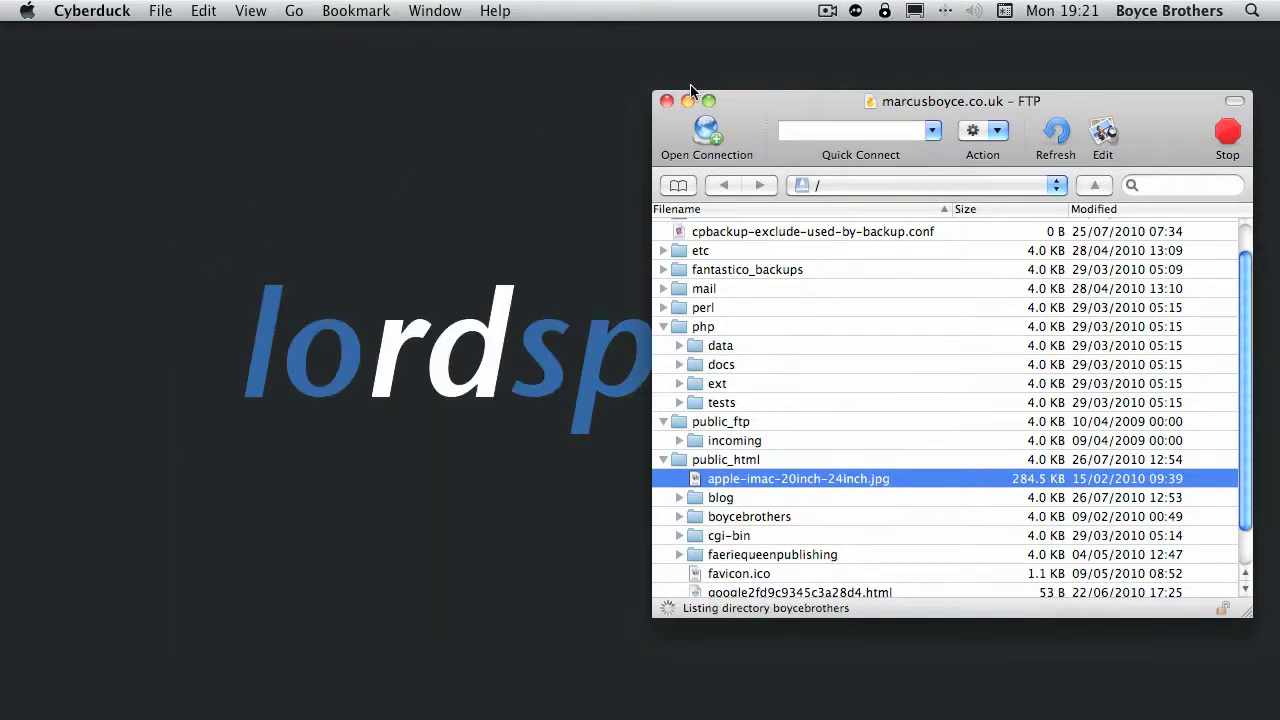
left_click_drag(734, 96, 461, 90)
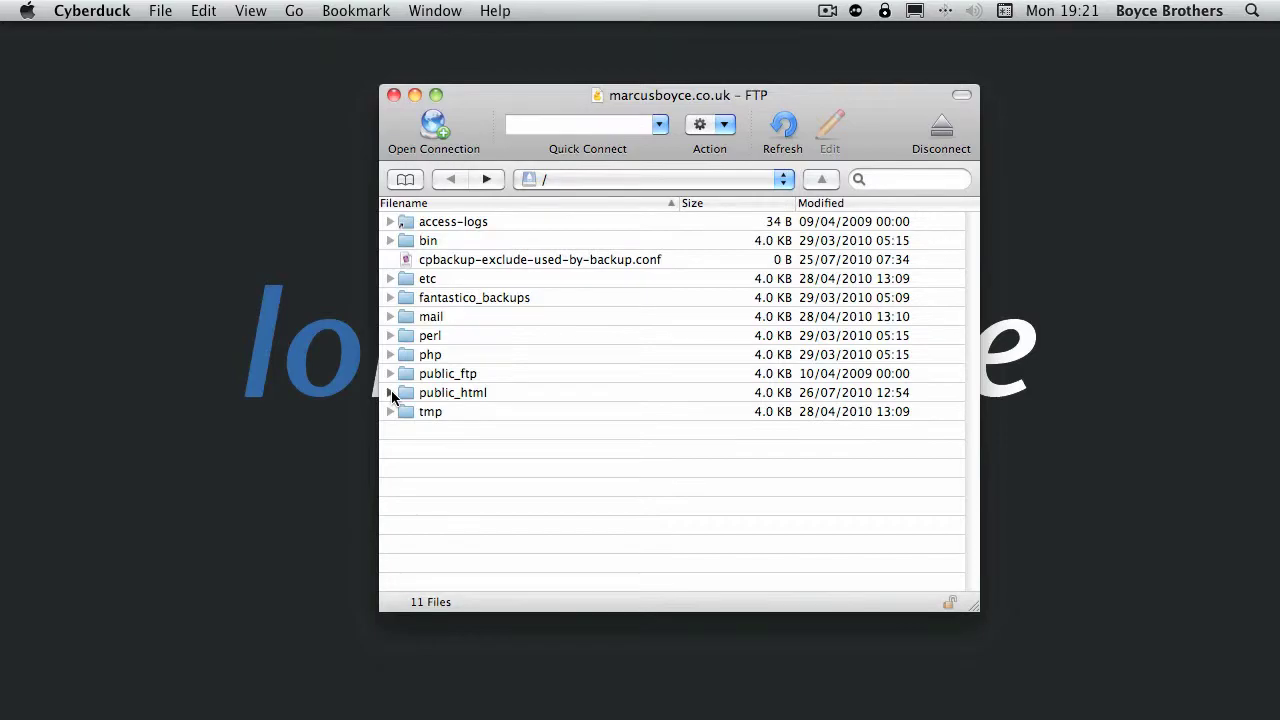
left_click(390, 392)
Step: Open public_html and faeriequeenpublishing, then use the path popup to return to /public_html and root
left_click(437, 397)
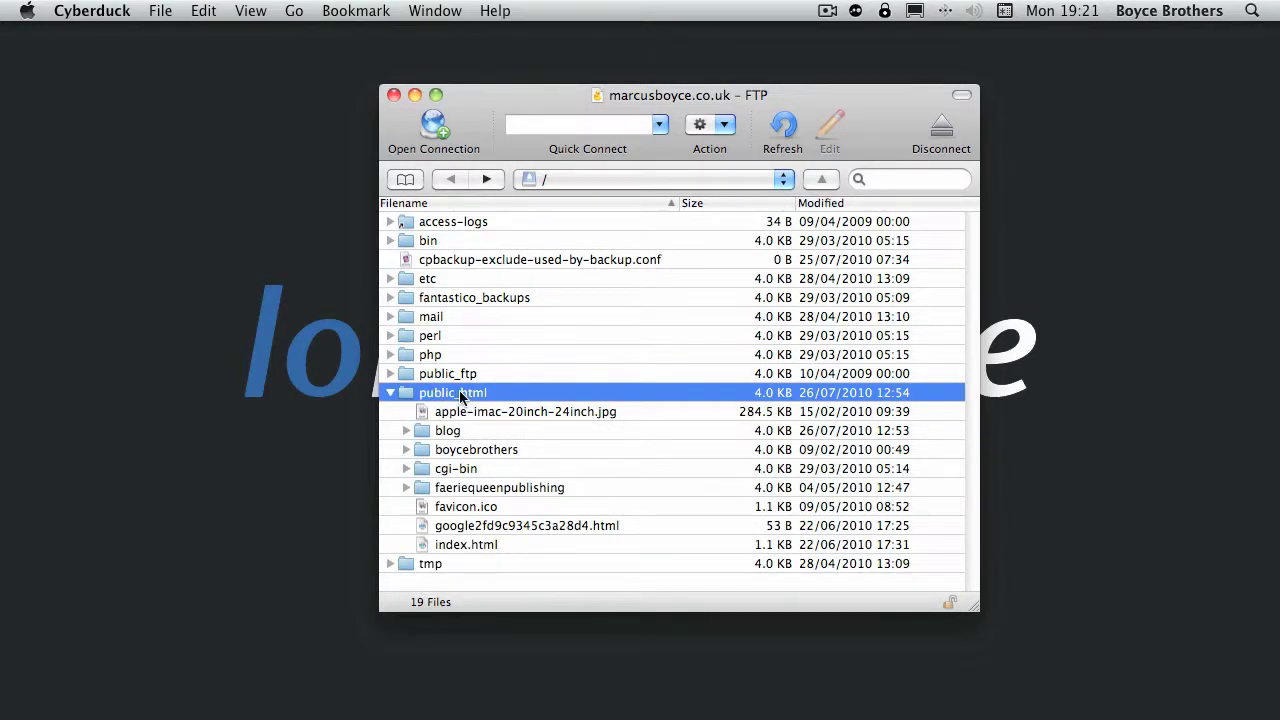
double_click(459, 396)
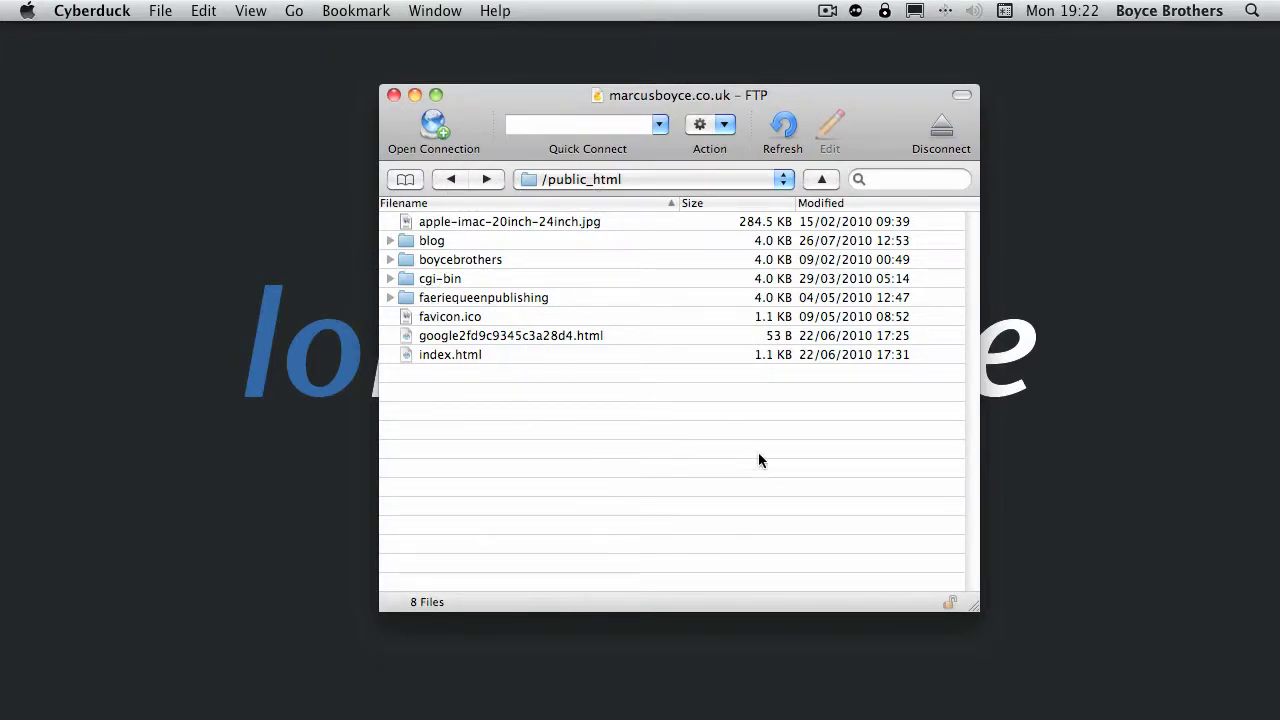
double_click(406, 299)
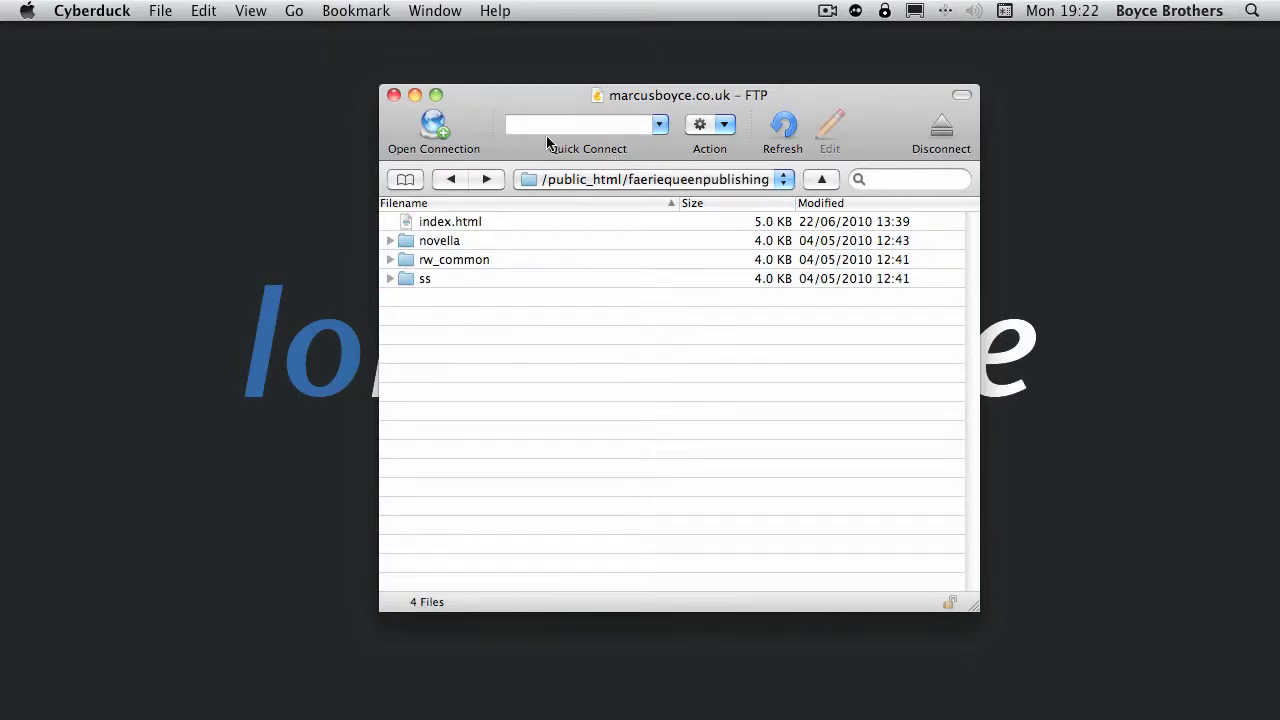
left_click(619, 179)
left_click(583, 200)
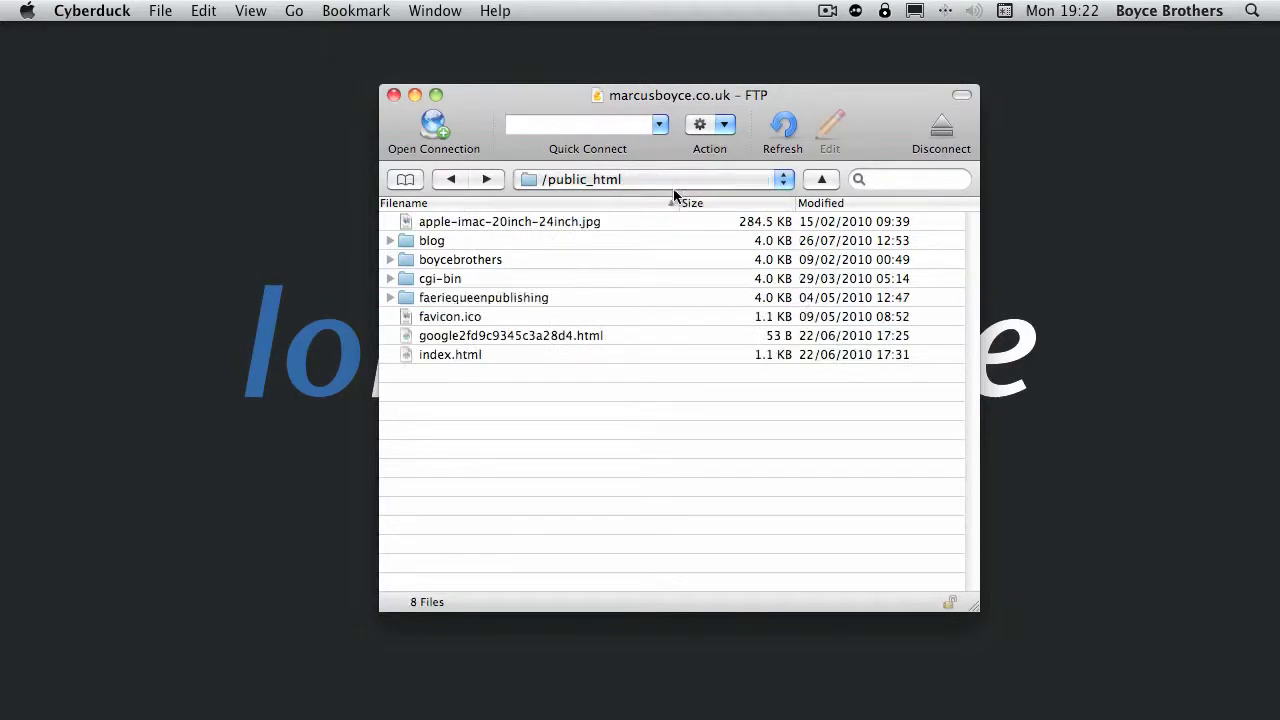
left_click(600, 180)
left_click(575, 200)
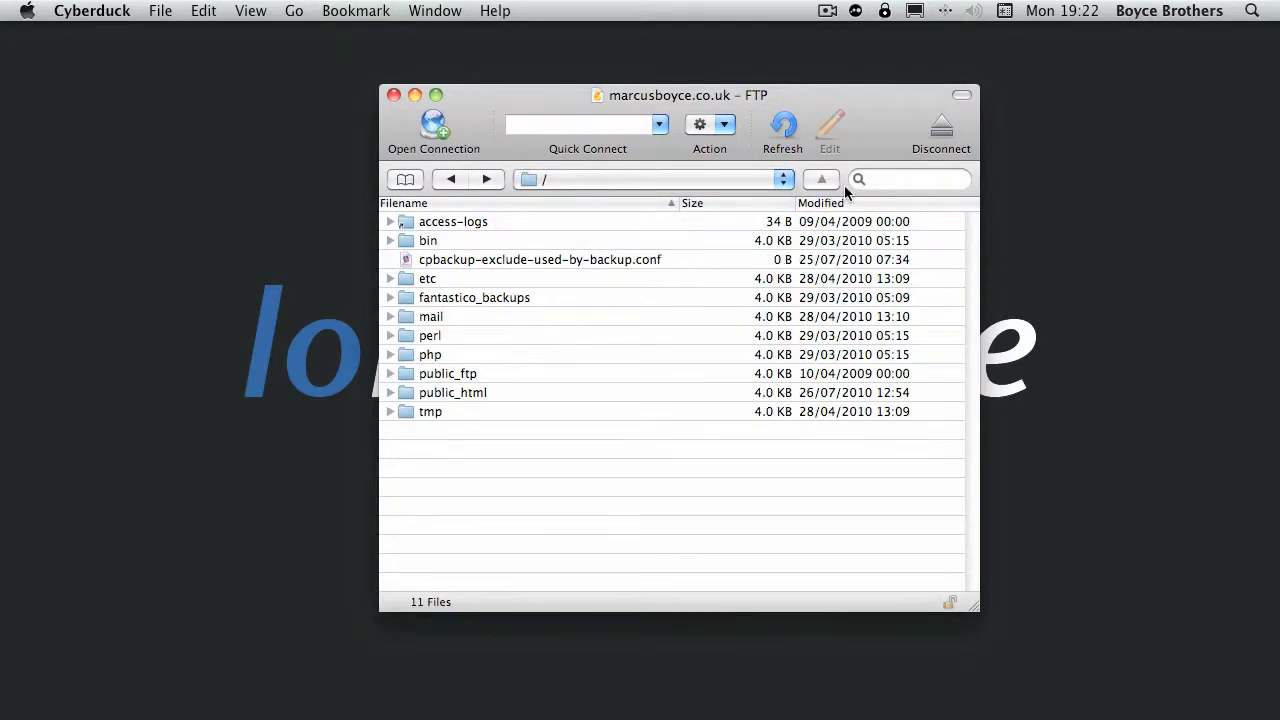
Step: Open fantastico_backups, go up, then open public_ftp/incoming and climb back to the root folder
double_click(424, 297)
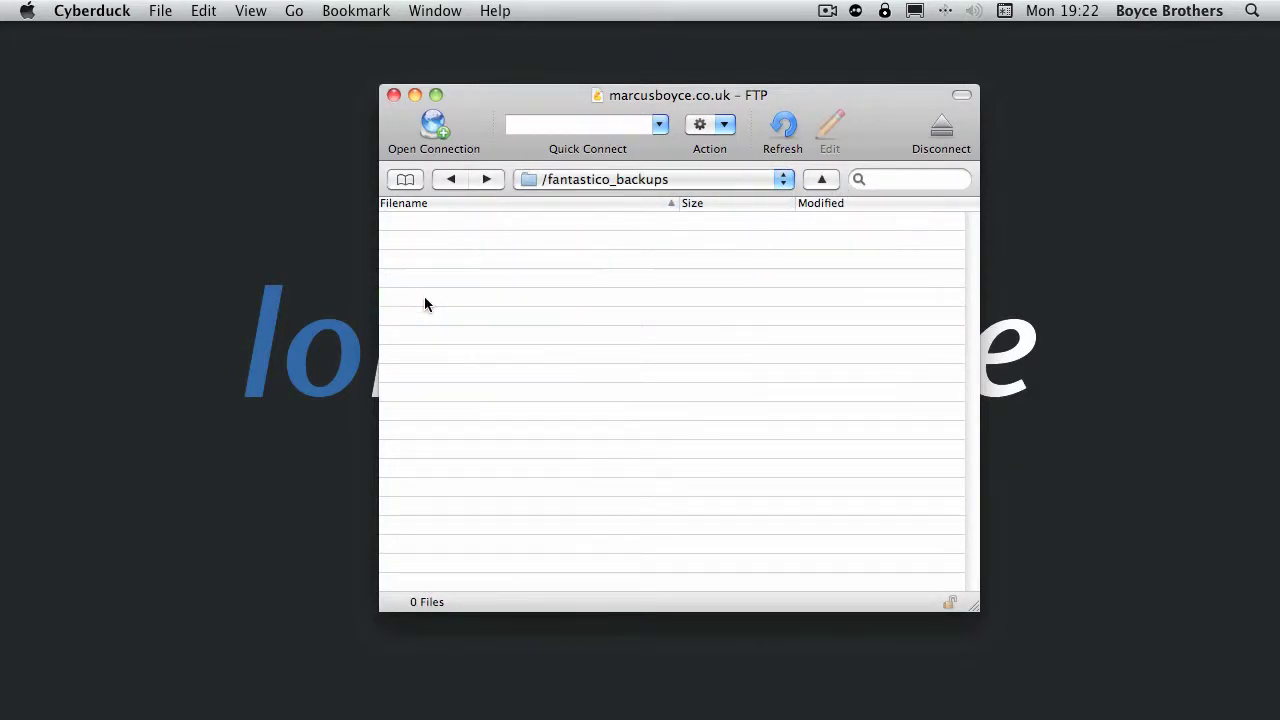
left_click(822, 180)
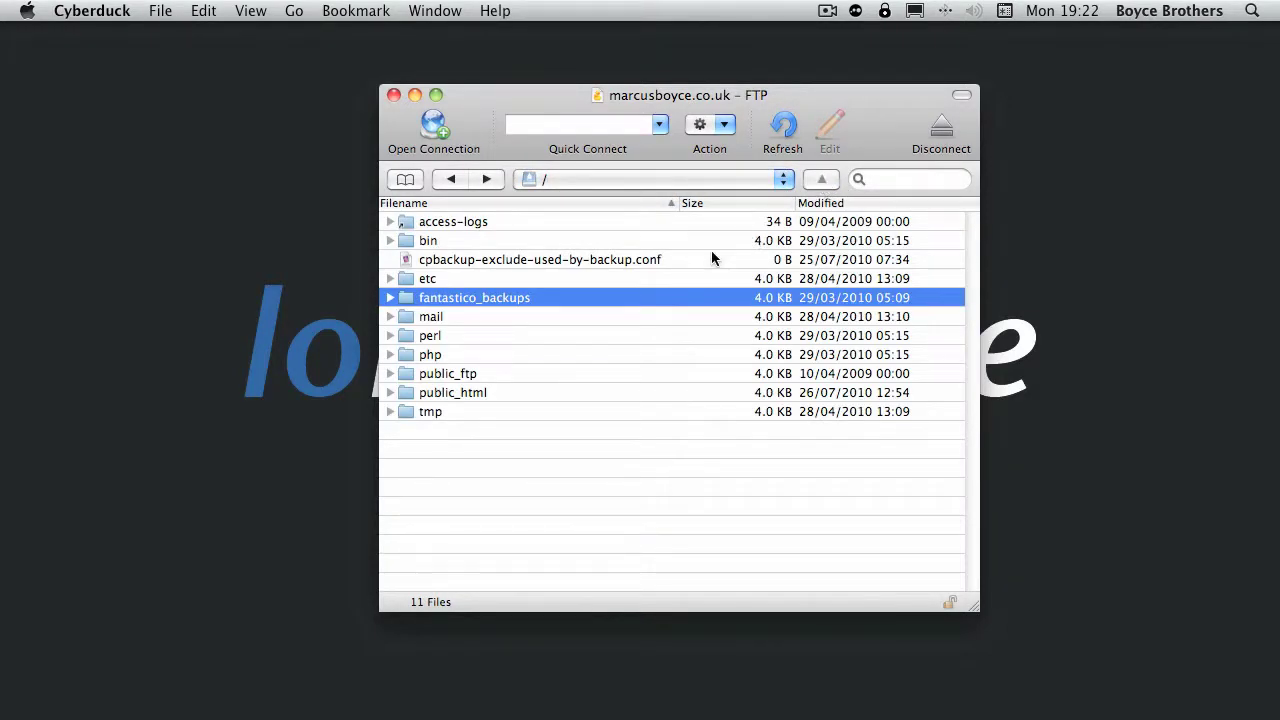
left_click(429, 378)
double_click(429, 378)
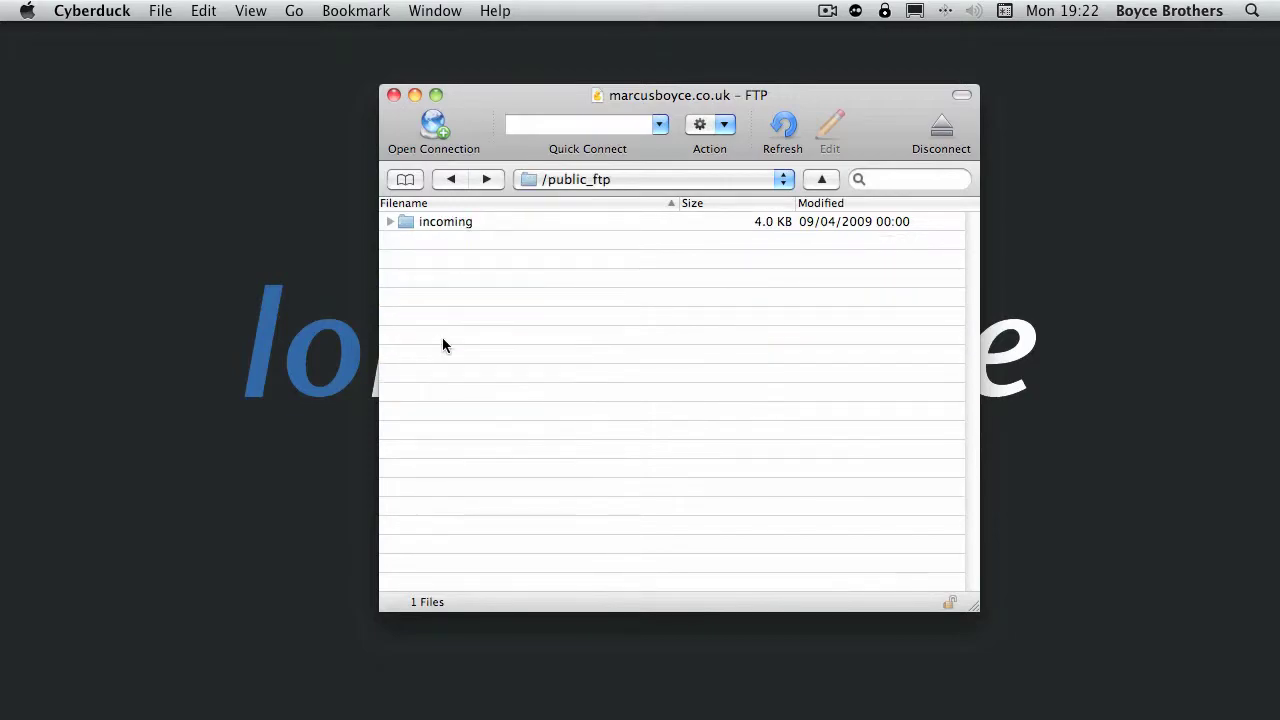
double_click(437, 226)
left_click(821, 184)
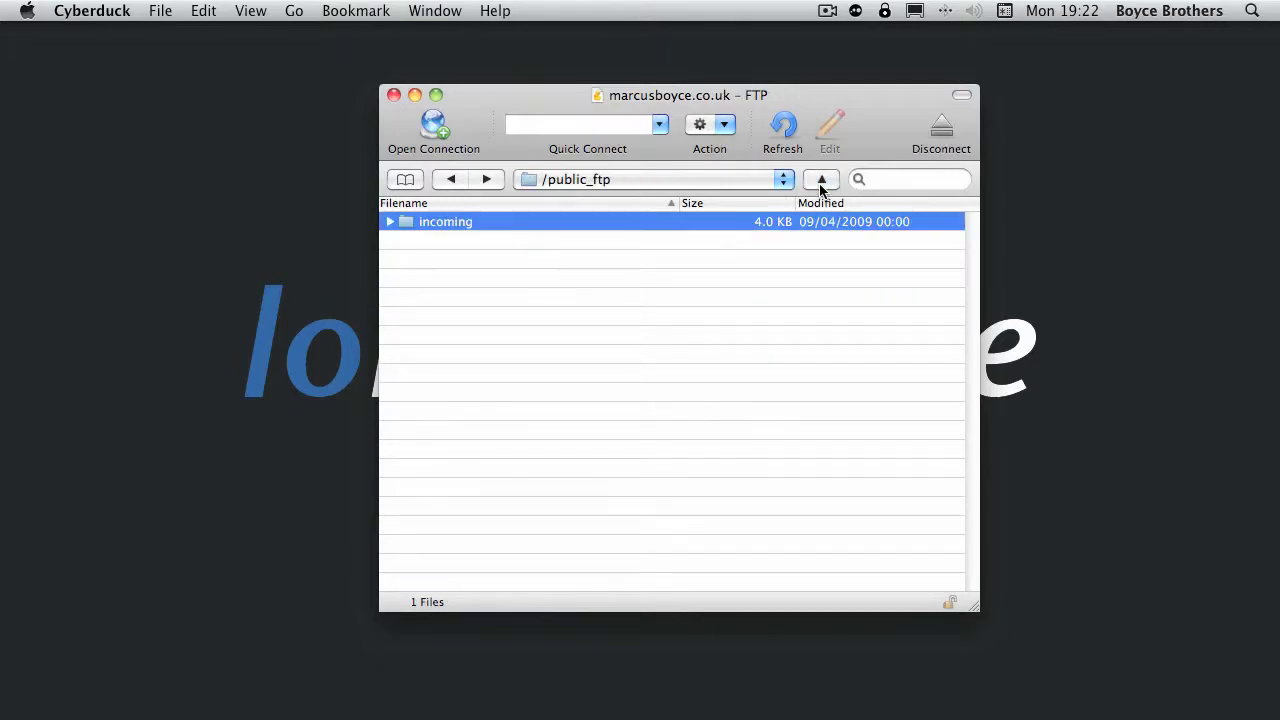
left_click(821, 185)
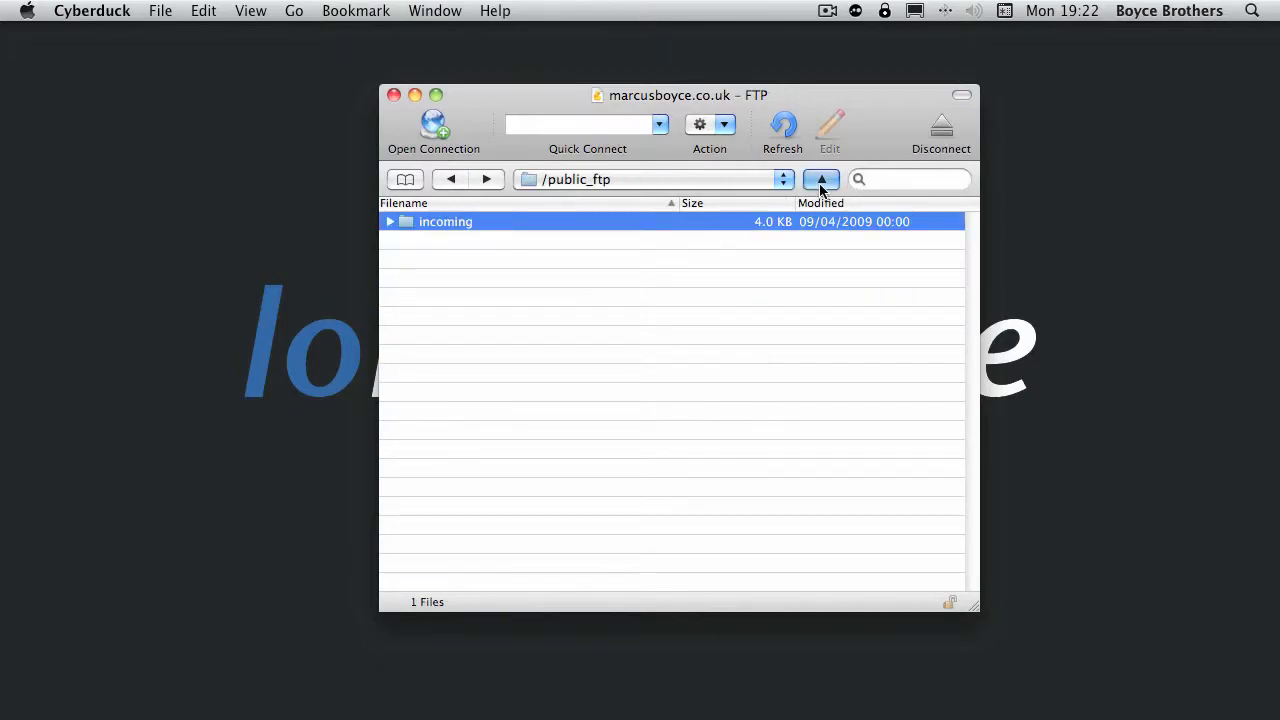
Step: Step back and forward through the navigation history, ending in /public_ftp, then show the bookmarks list
left_click(477, 178)
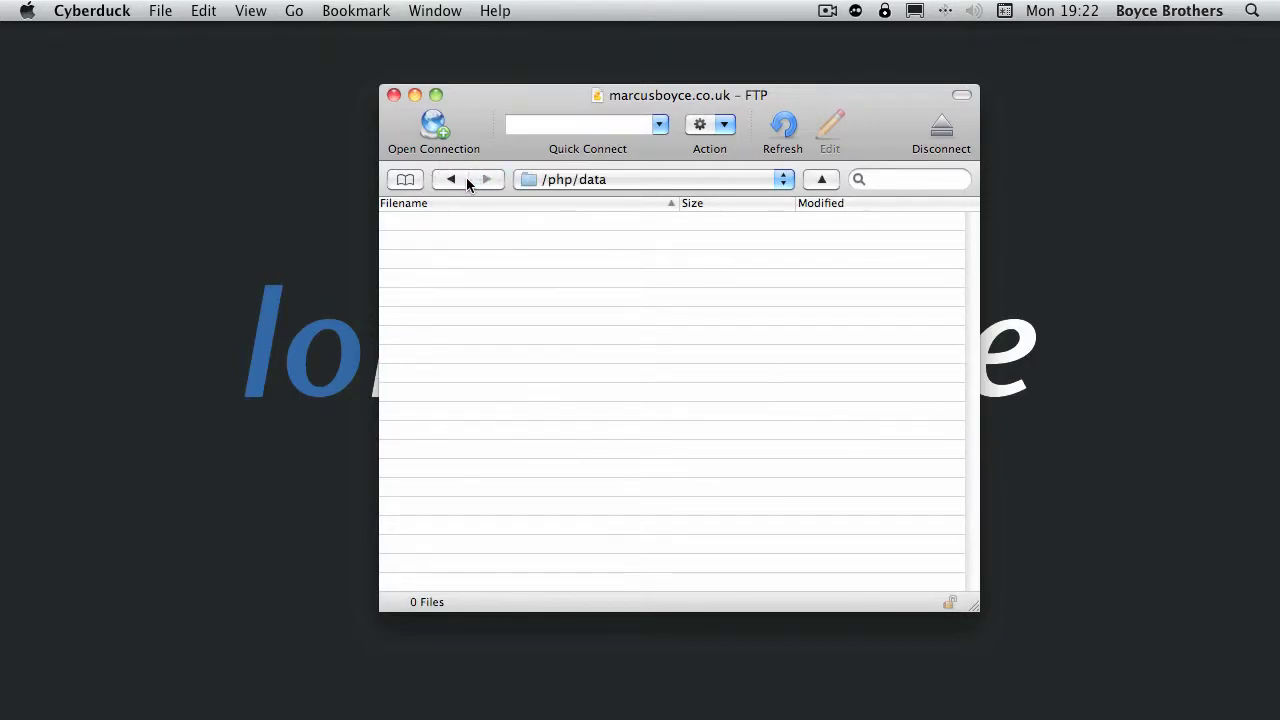
left_click(466, 179)
left_click(466, 179)
left_click(477, 178)
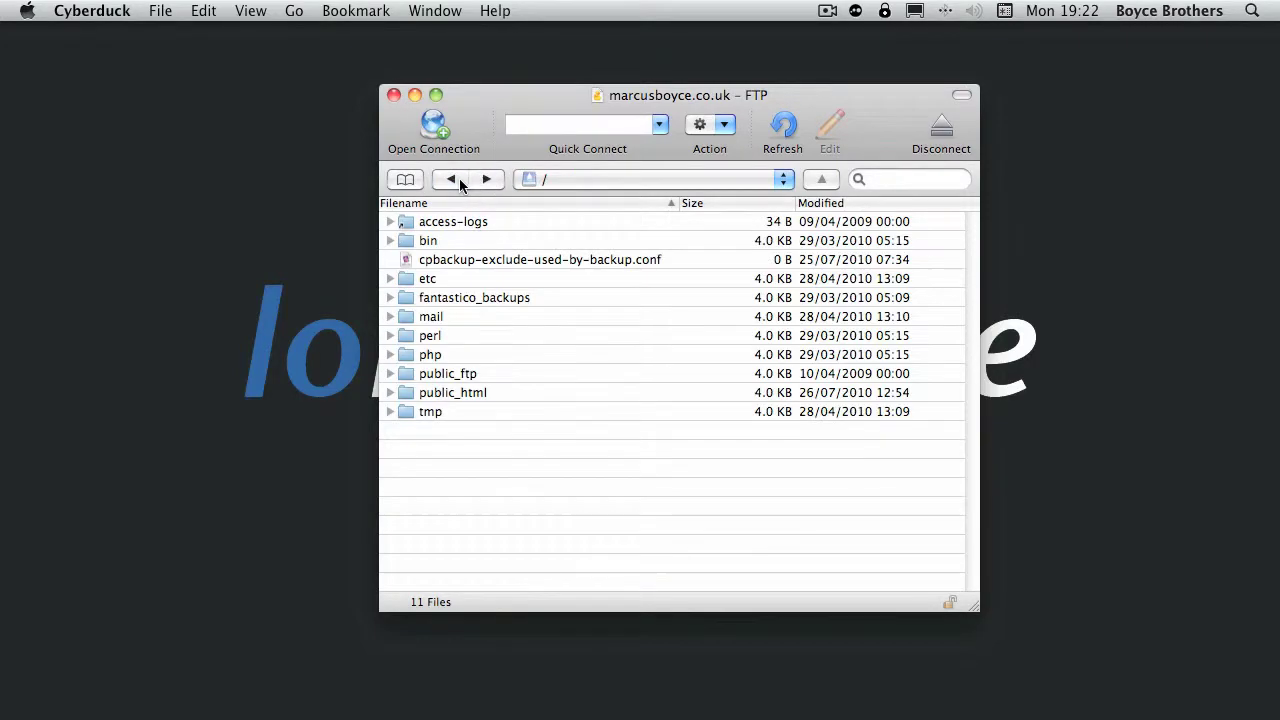
left_click(455, 179)
left_click(485, 179)
left_click(455, 180)
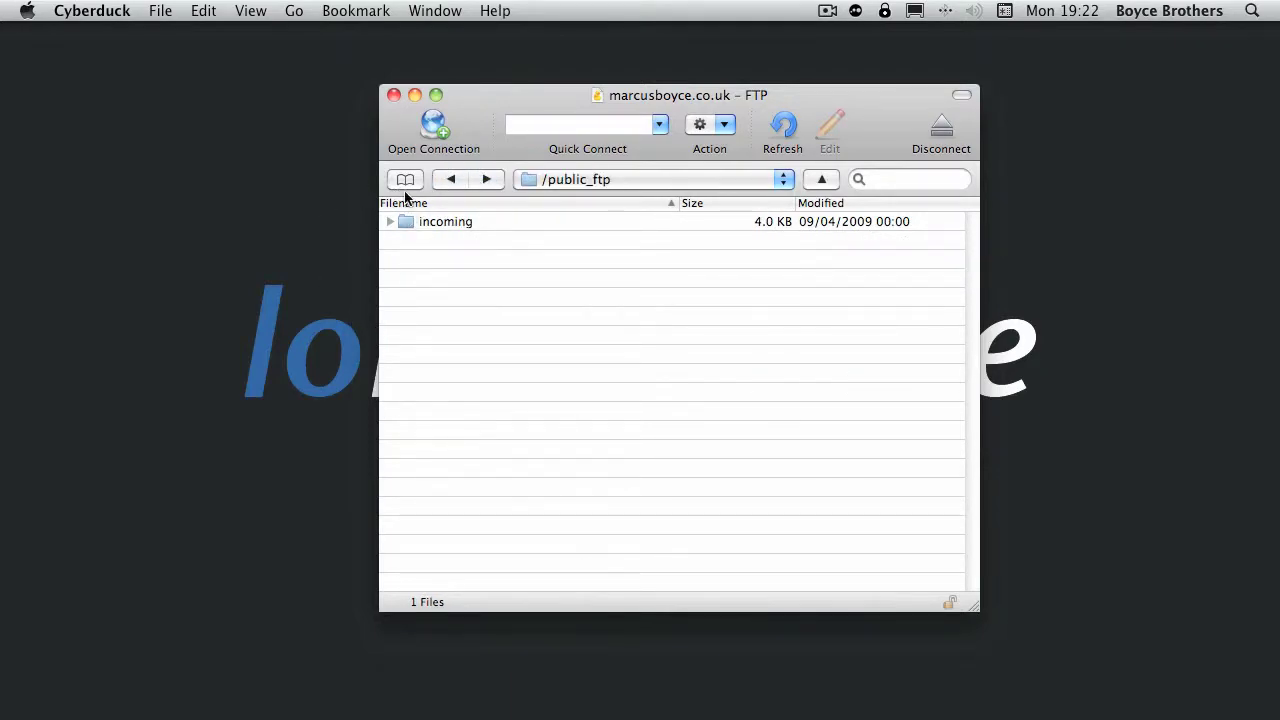
left_click(398, 181)
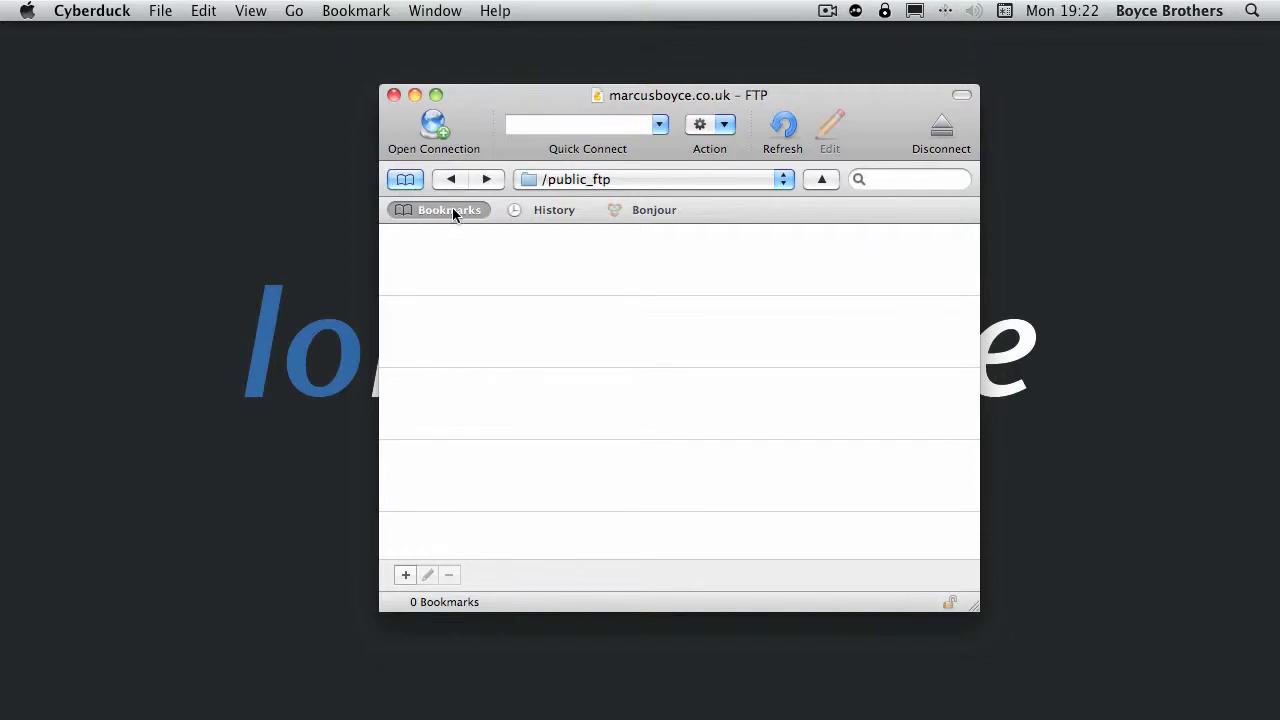
Step: View the History and Bonjour lists, return to the file browser, and select index.html in public_html
left_click(545, 210)
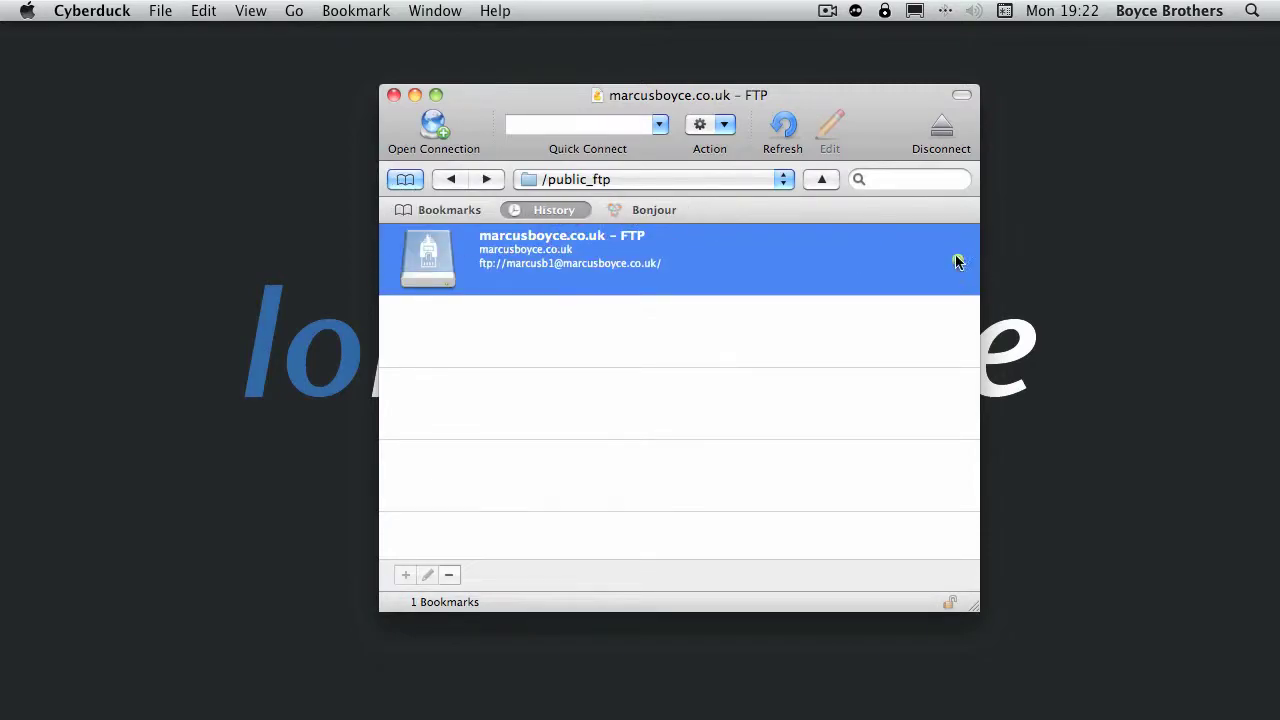
left_click(674, 219)
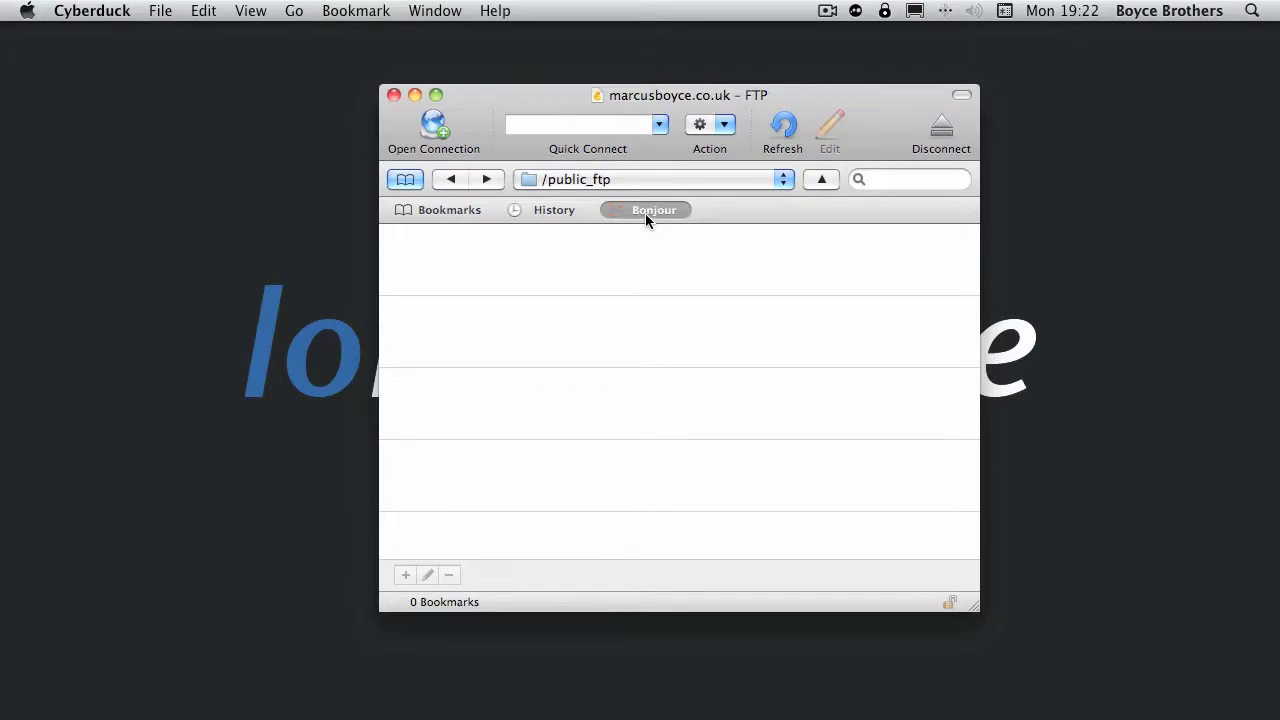
left_click(424, 211)
left_click(405, 179)
left_click(465, 545)
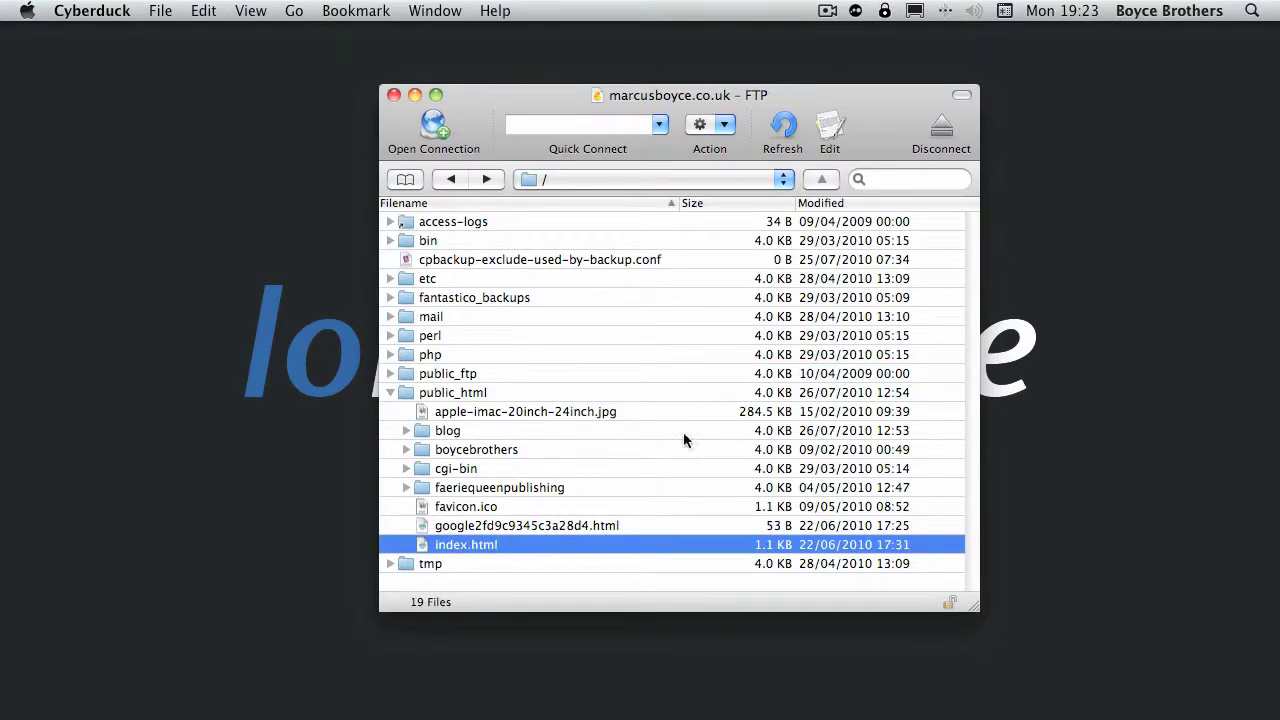
Step: Open public_html's index.html in TextEdit with Cyberduck's Edit button, confirming the security prompt
left_click(836, 125)
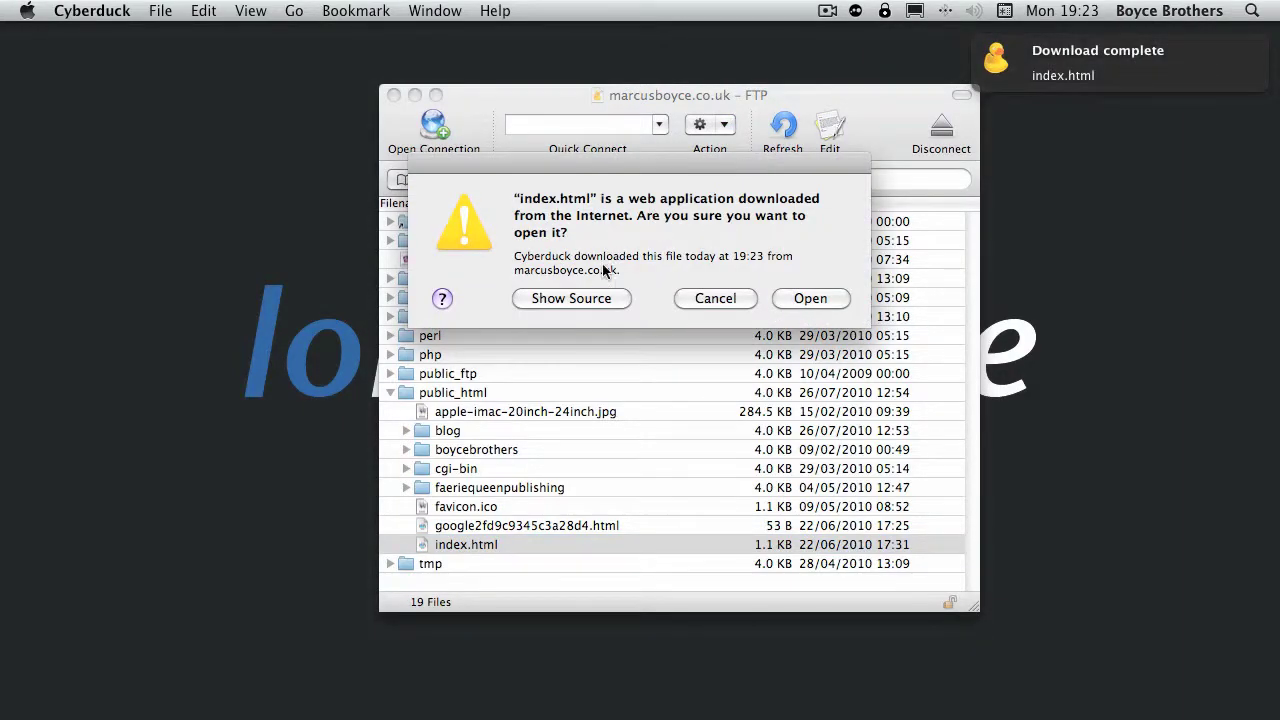
left_click(795, 300)
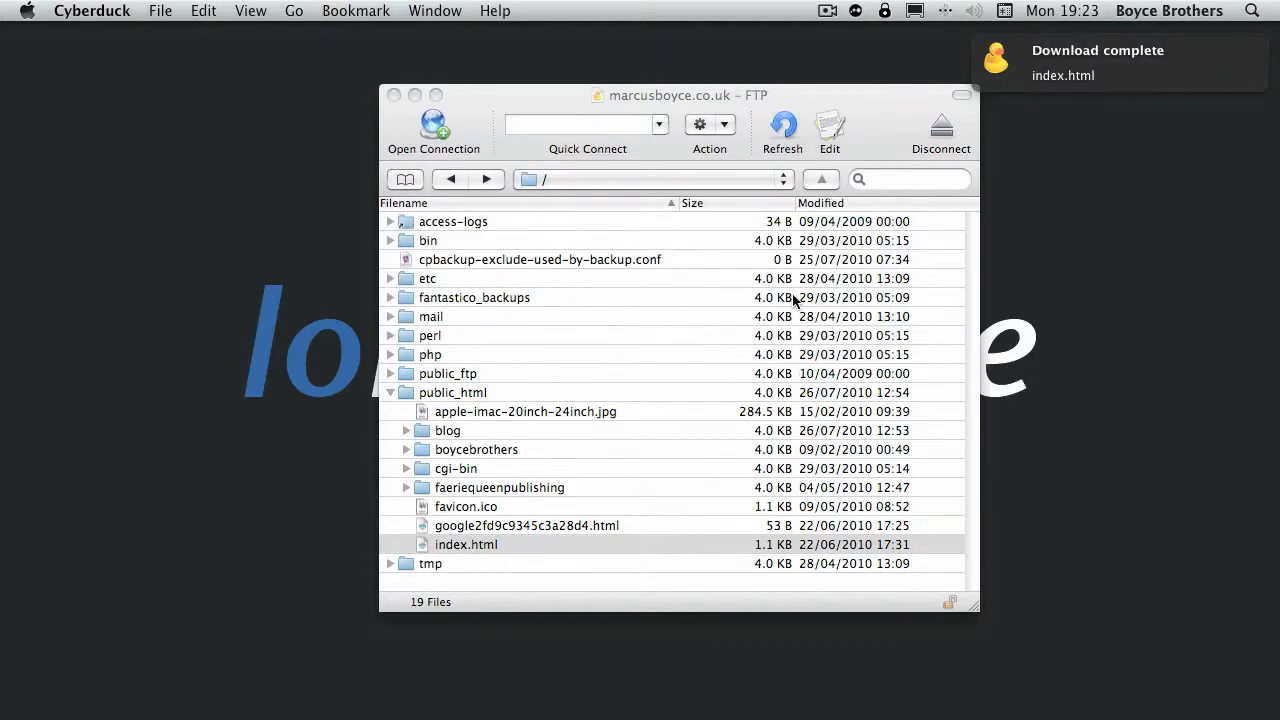
left_click(287, 66)
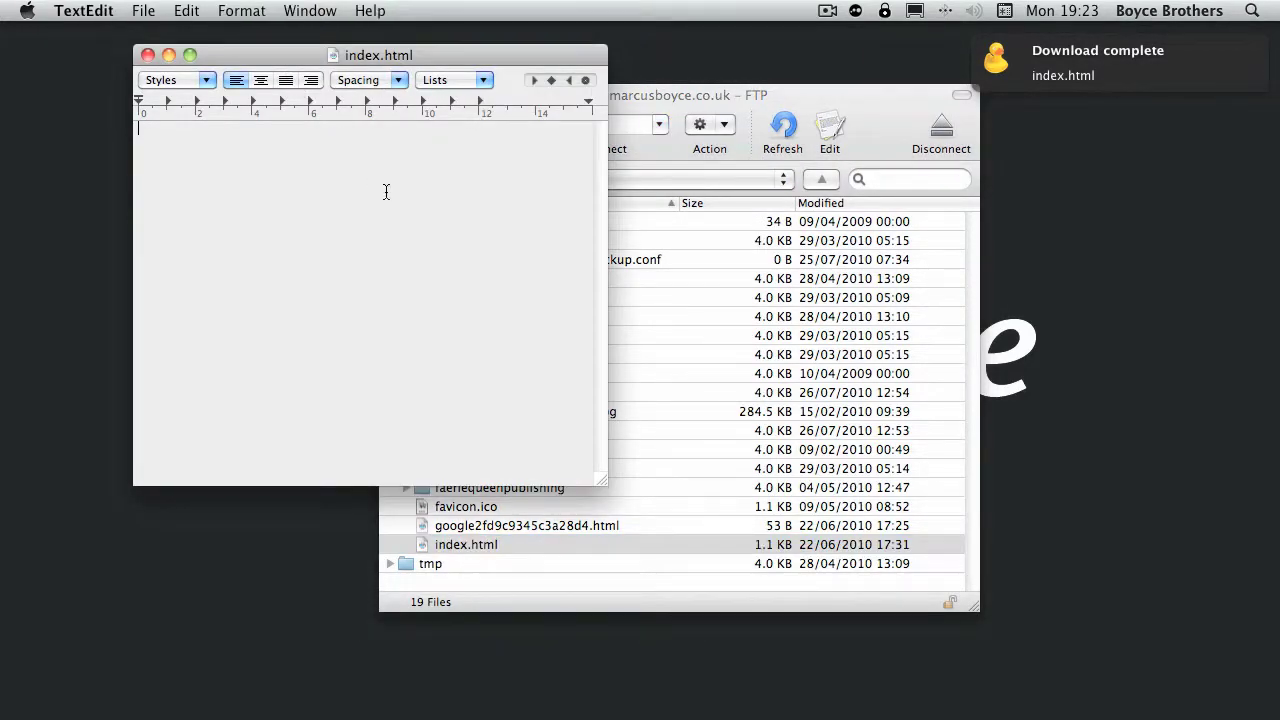
Step: Save index.html from TextEdit's File menu, then quit TextEdit
left_click(138, 8)
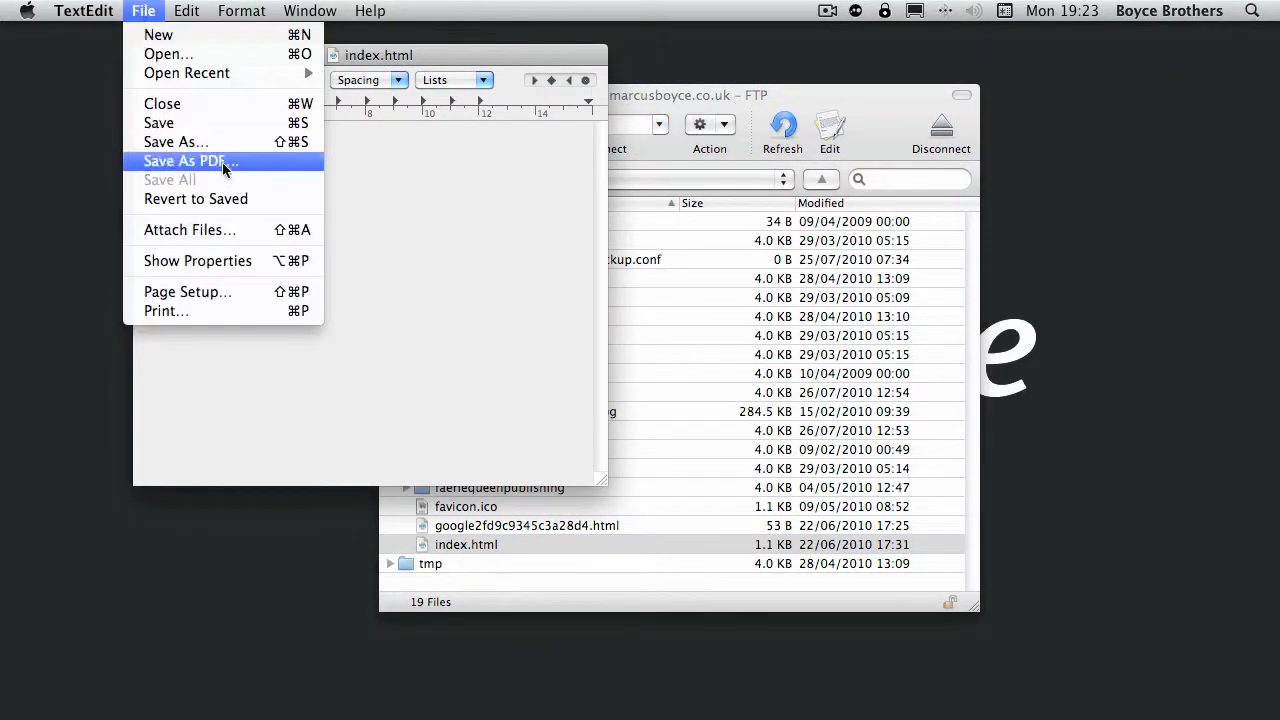
left_click(160, 122)
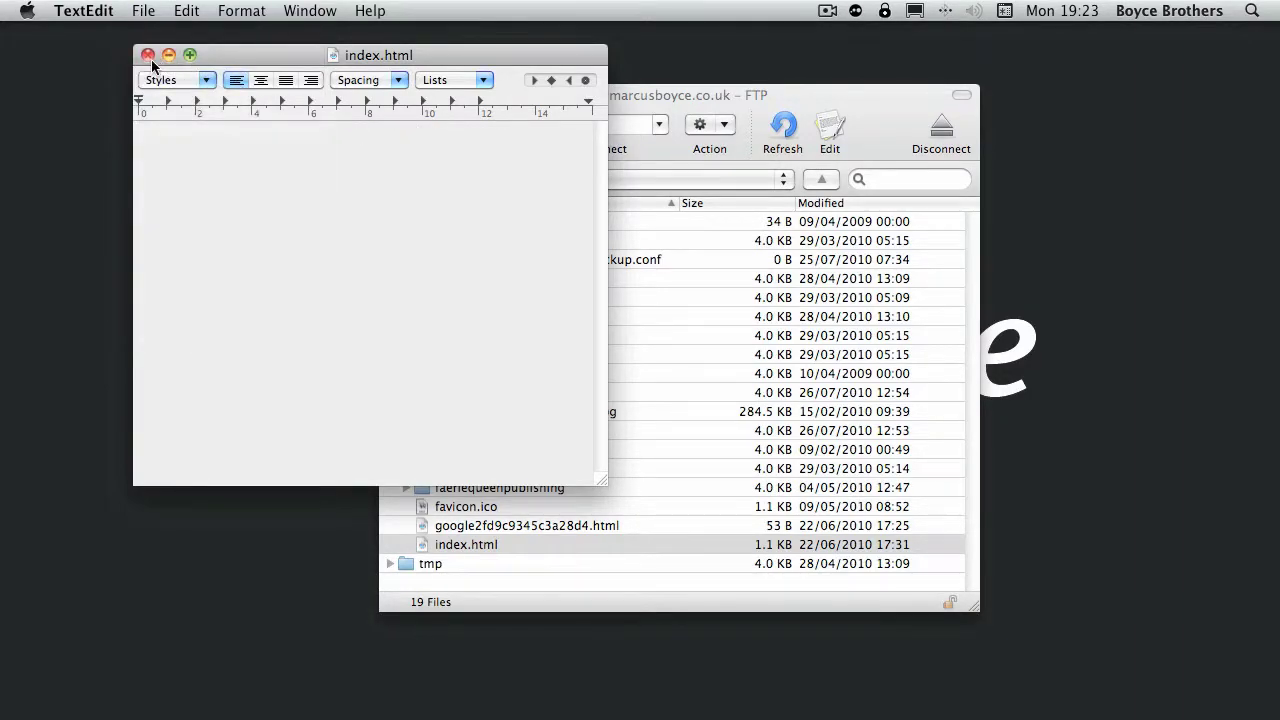
left_click(92, 10)
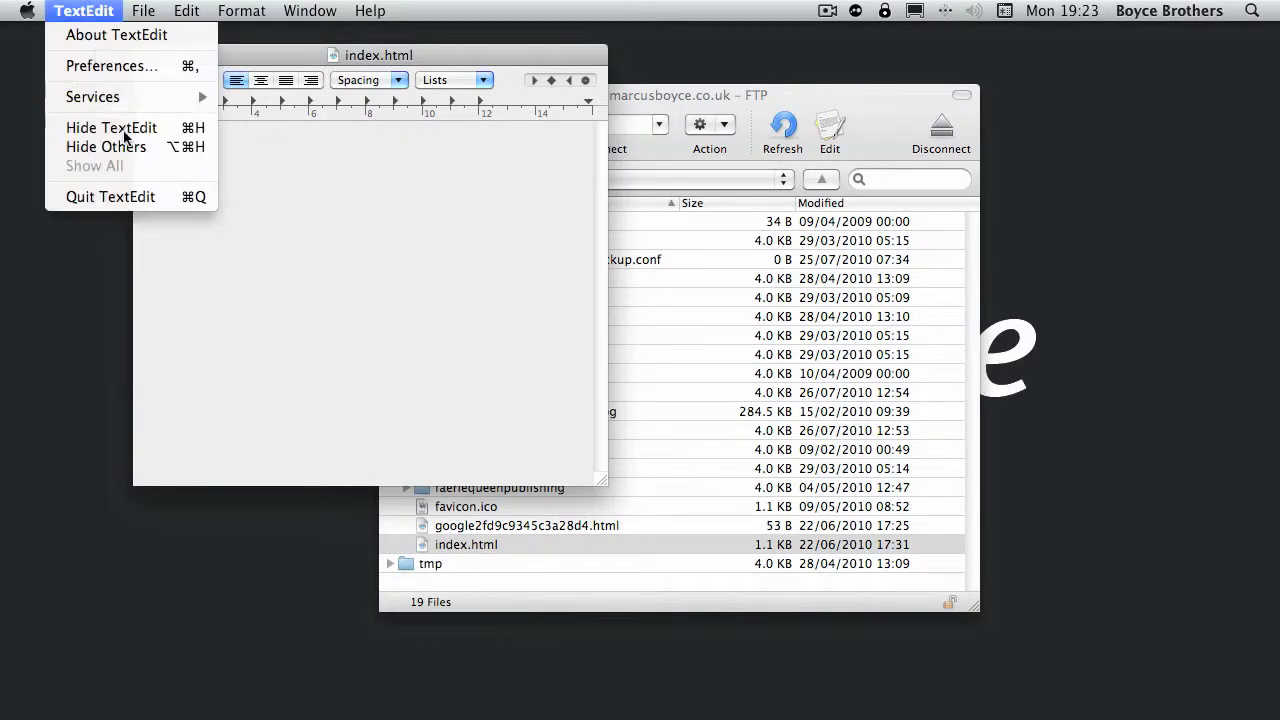
left_click(118, 196)
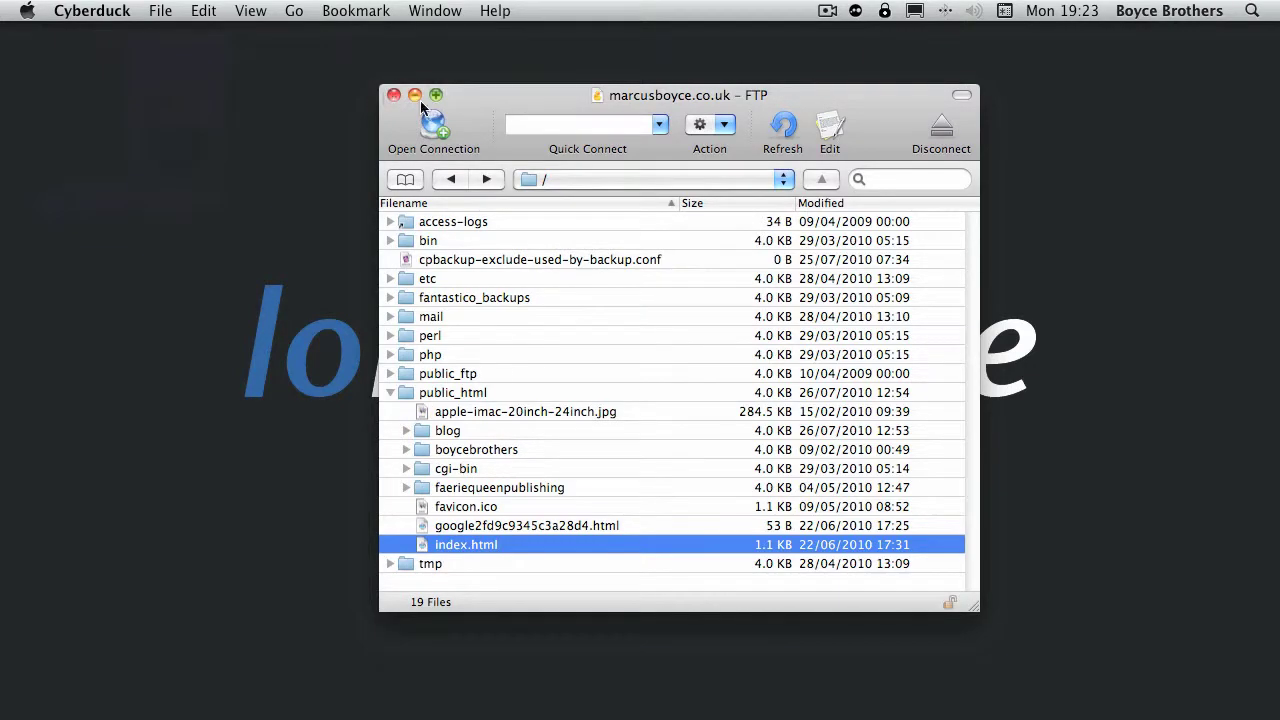
Step: Quit Cyberduck with Cmd+Q, leaving the Finder desktop
key("super+q")
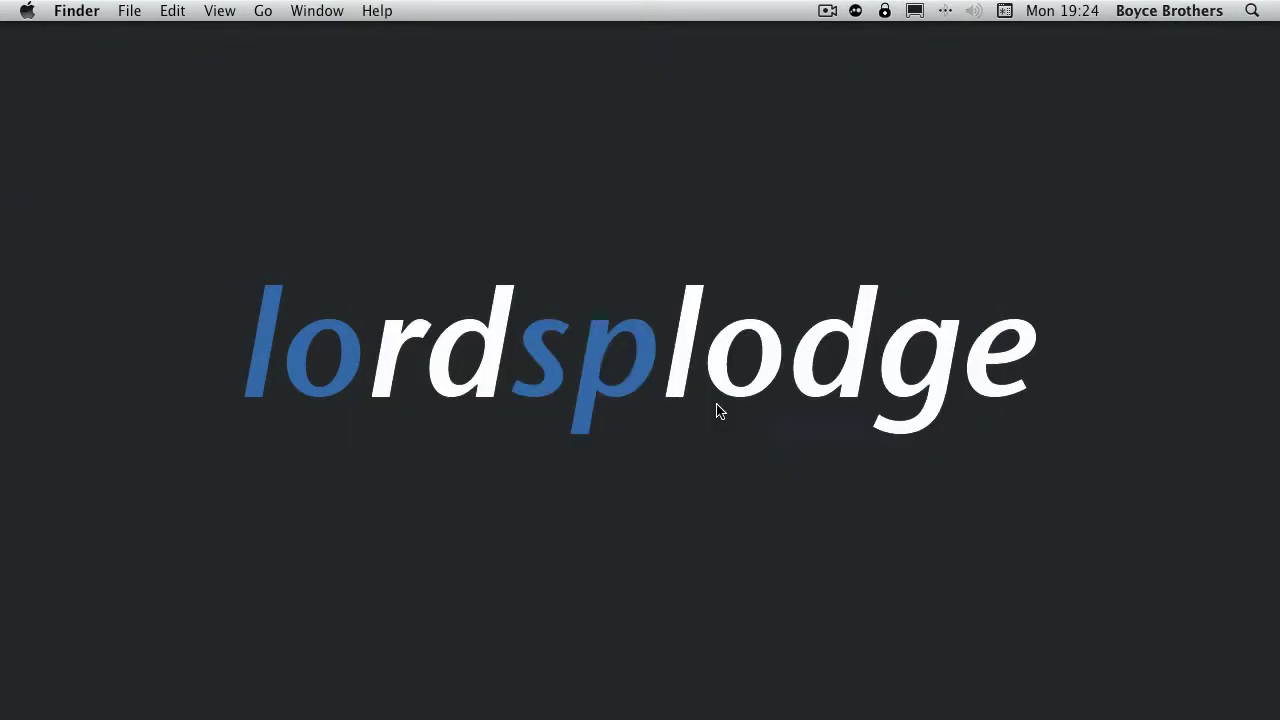